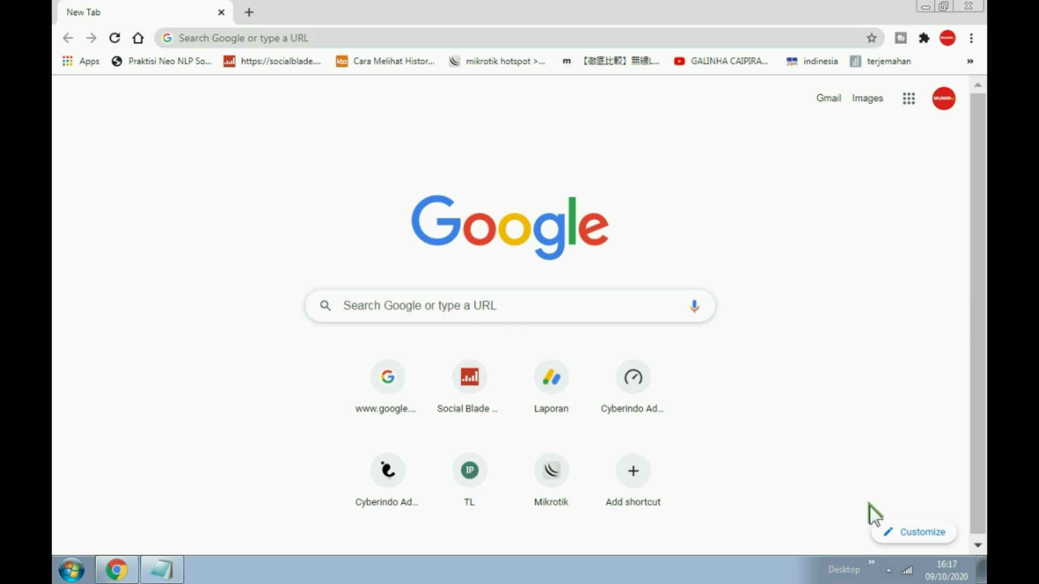
# Check the connected Wi-Fi network and load the router address 192.168.8.1 in Chrome
pyautogui.click(904, 573)
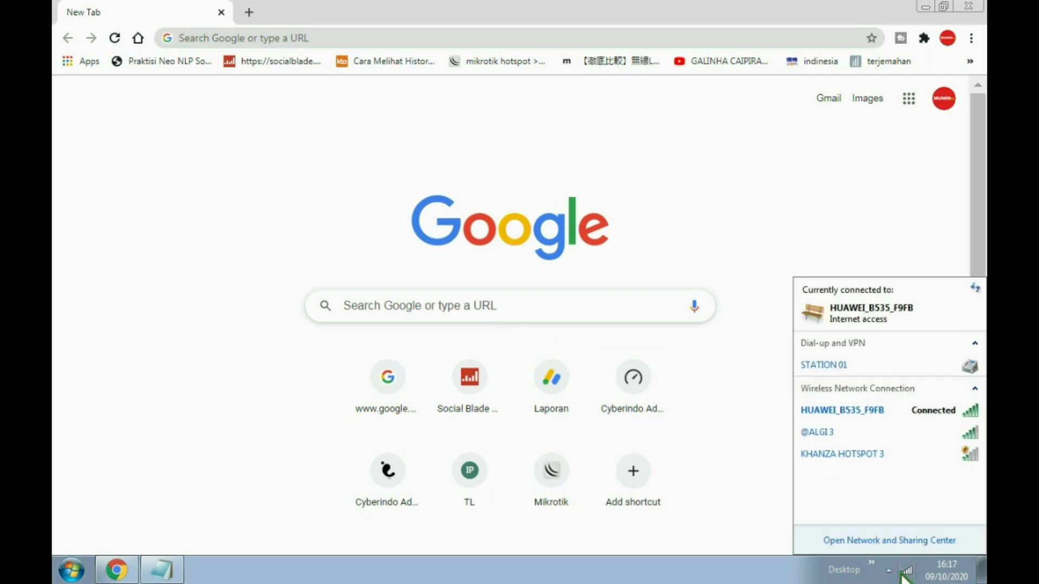
pyautogui.moveTo(898, 410)
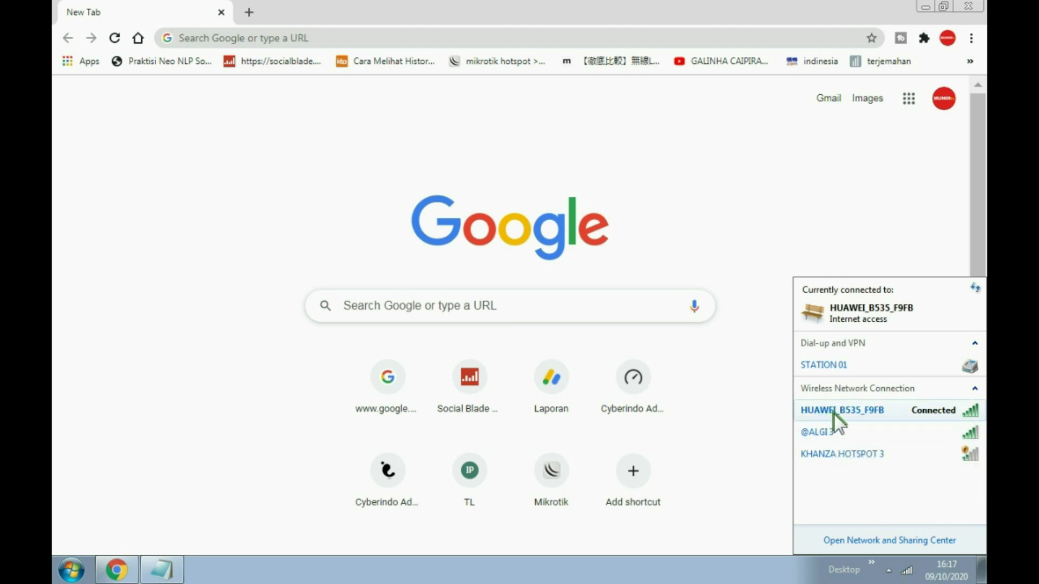
pyautogui.click(241, 38)
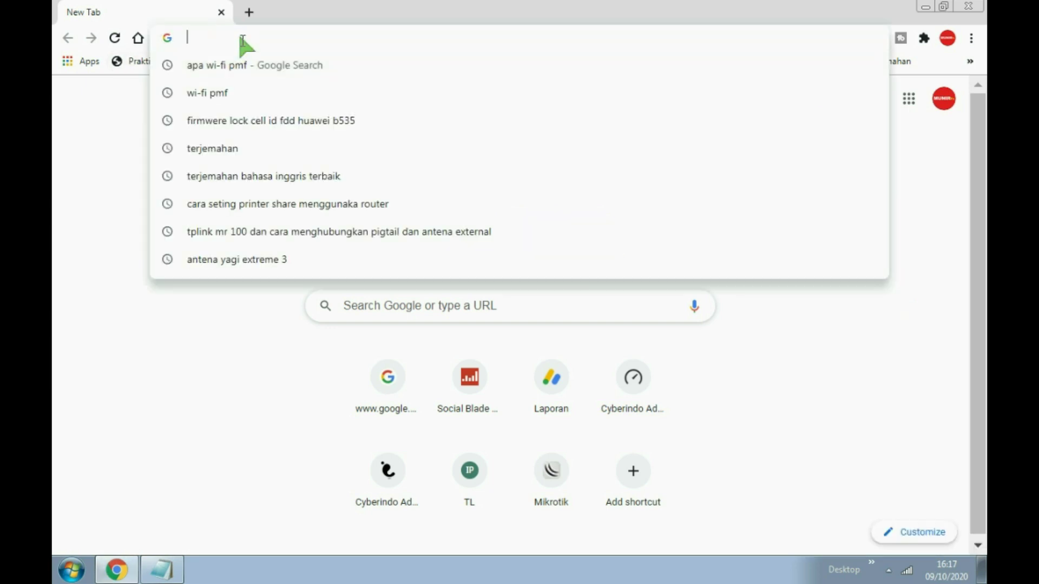
pyautogui.write('192')
pyautogui.click(241, 39)
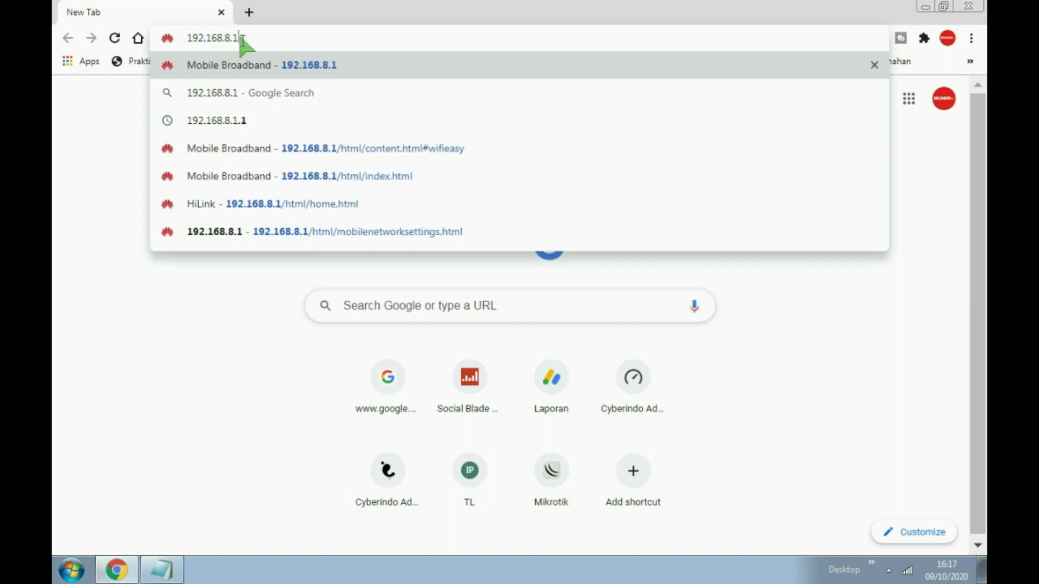
pyautogui.press('Return')
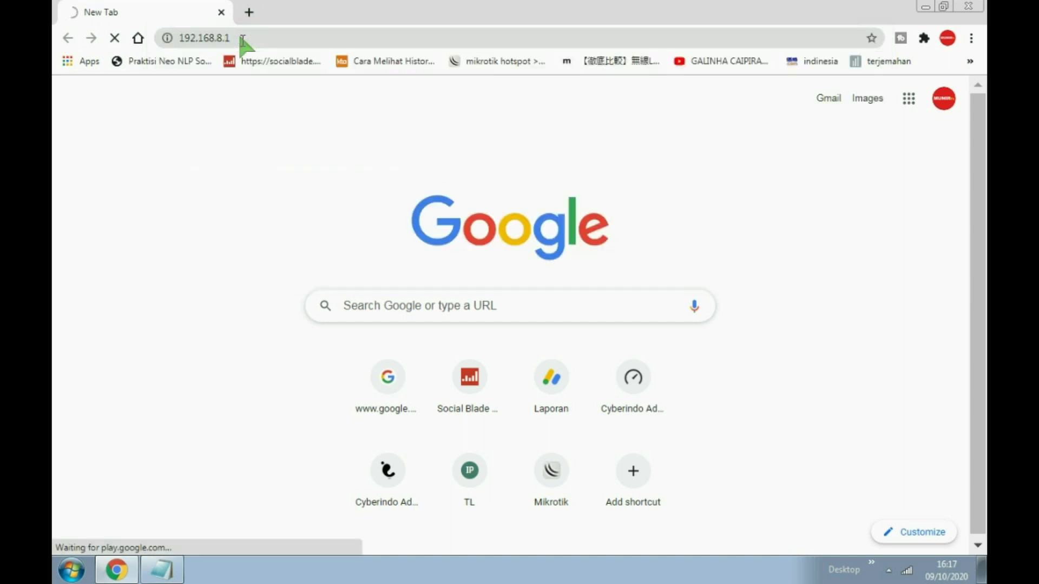
pyautogui.click(910, 574)
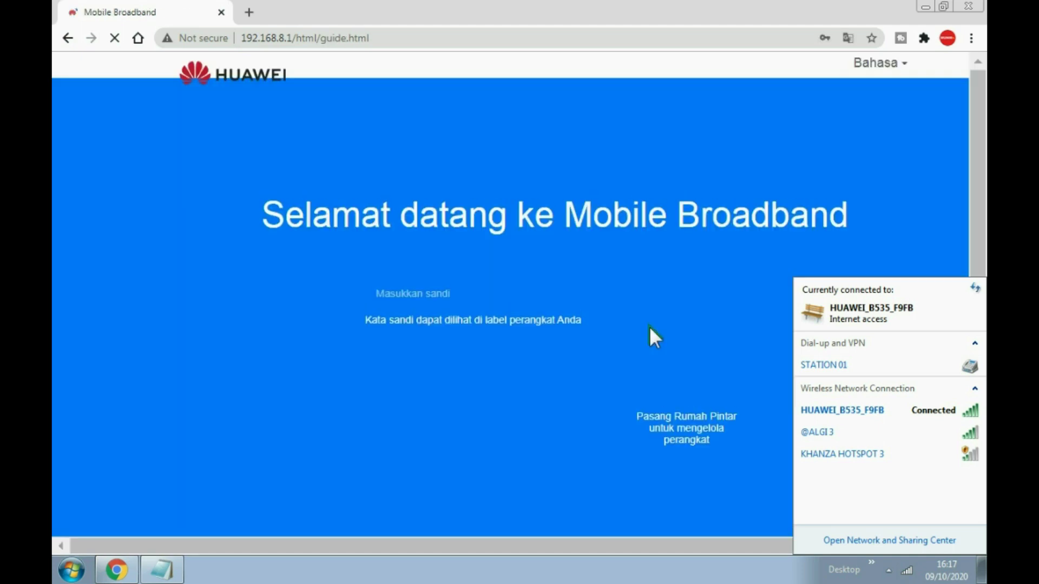
# Try logging in to the router with Chrome's saved password
pyautogui.click(441, 295)
pyautogui.scroll(-3, 441, 294)
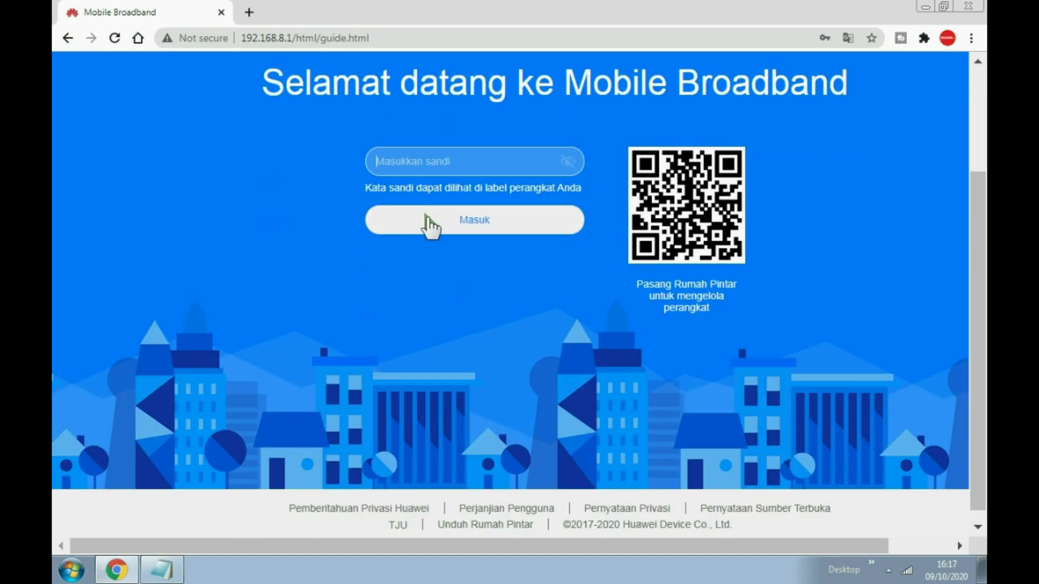
pyautogui.click(422, 162)
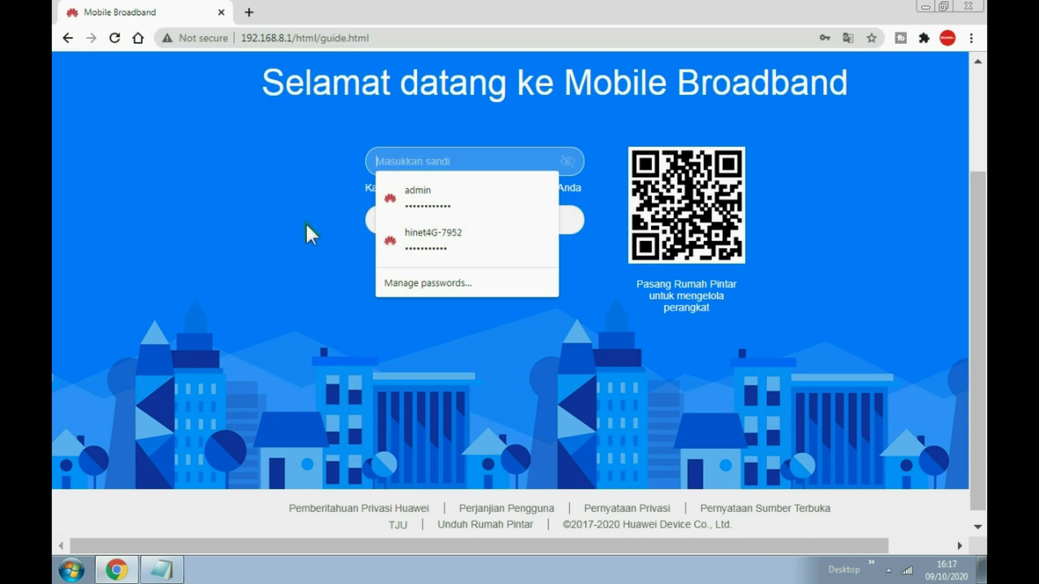
pyautogui.press('Down')
pyautogui.press('Return')
pyautogui.click(475, 218)
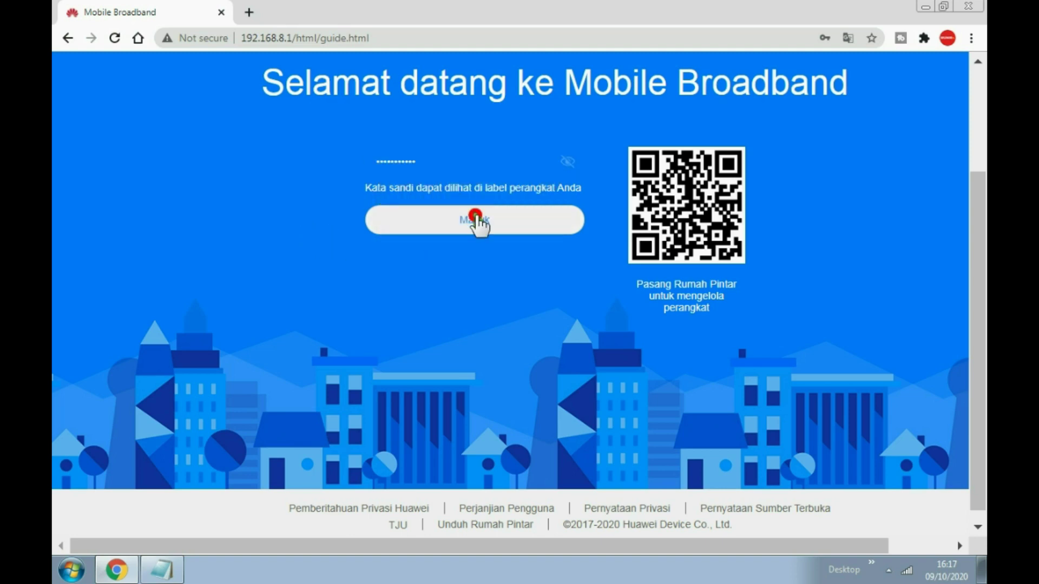
# After the failed login, re-enter the password and log in successfully
pyautogui.click(433, 161)
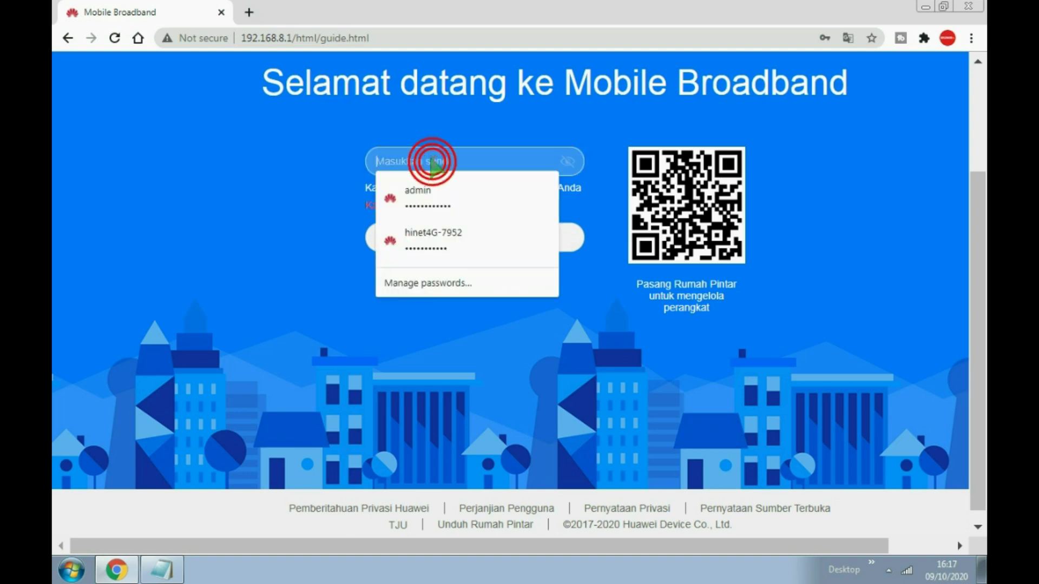
pyautogui.write('a')
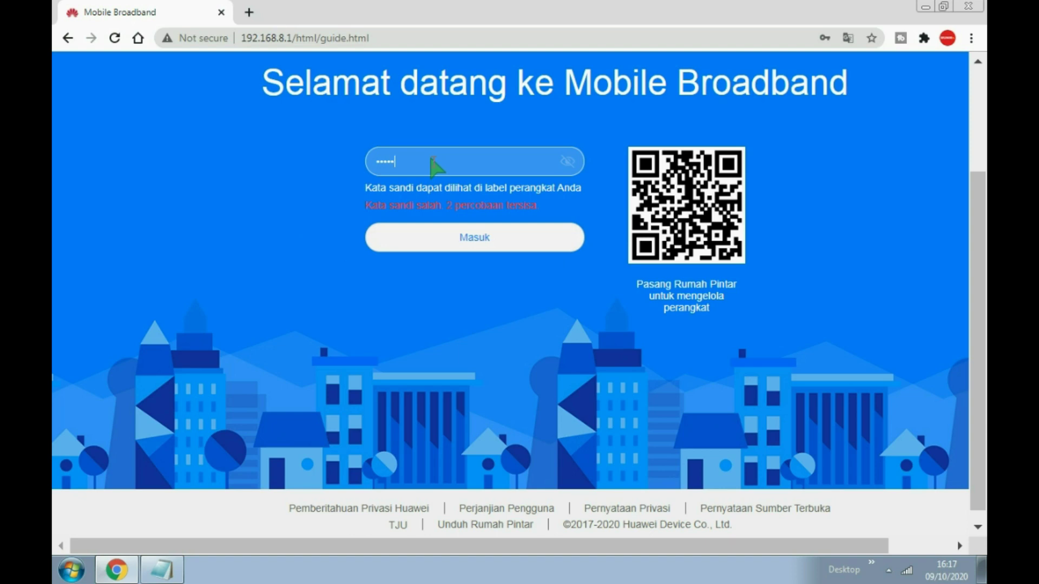
pyautogui.click(487, 239)
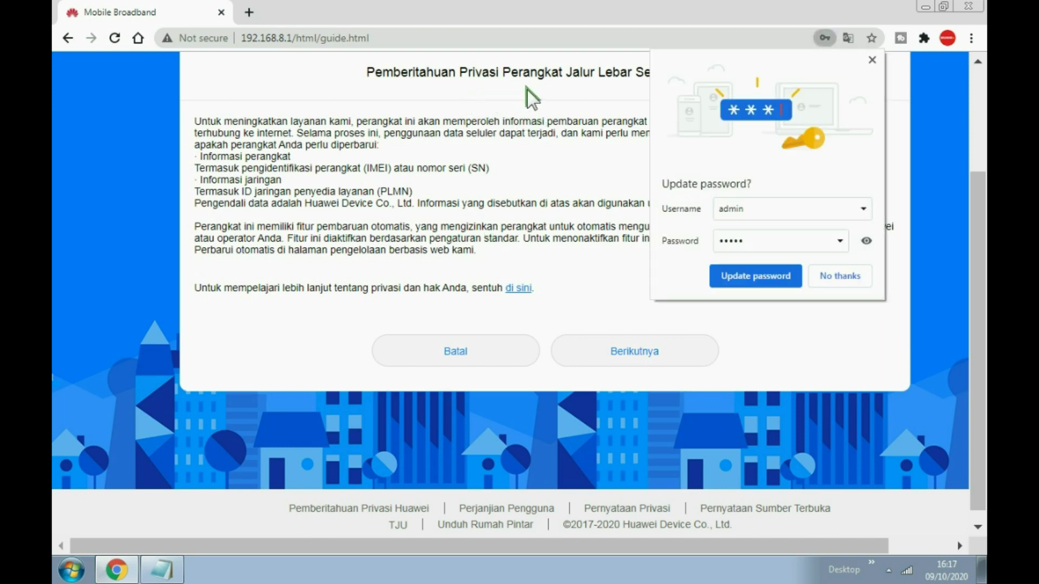
# Dismiss Chrome's password prompts, accept the privacy notice and user agreement, and enable nightly updates
pyautogui.click(643, 248)
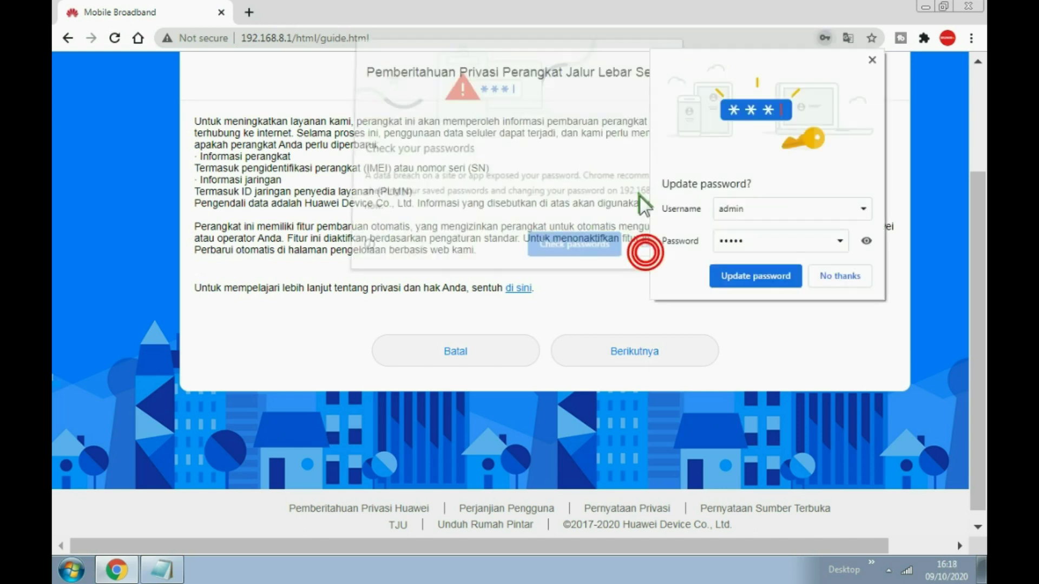
pyautogui.click(871, 61)
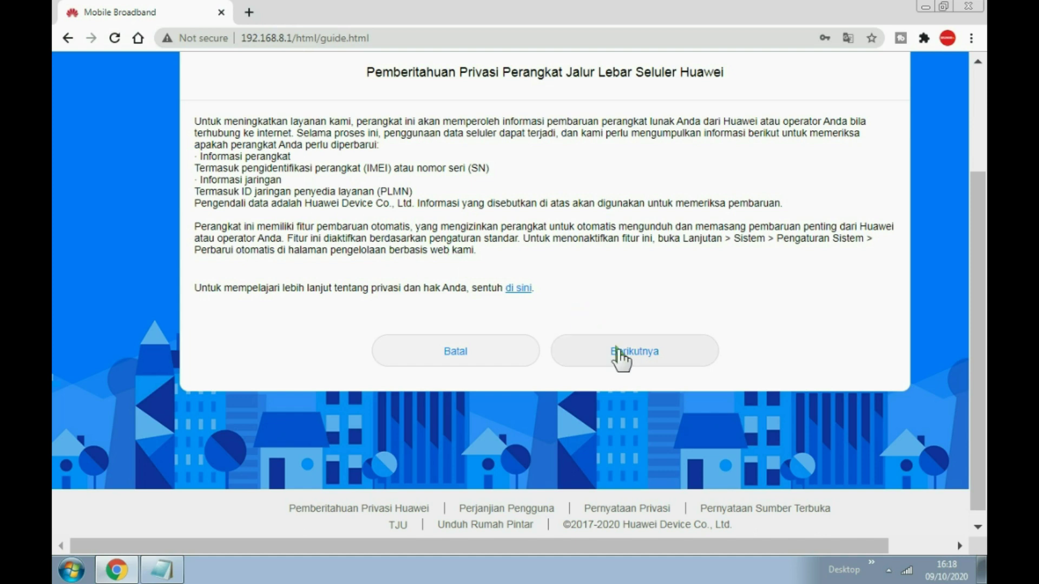
pyautogui.click(622, 352)
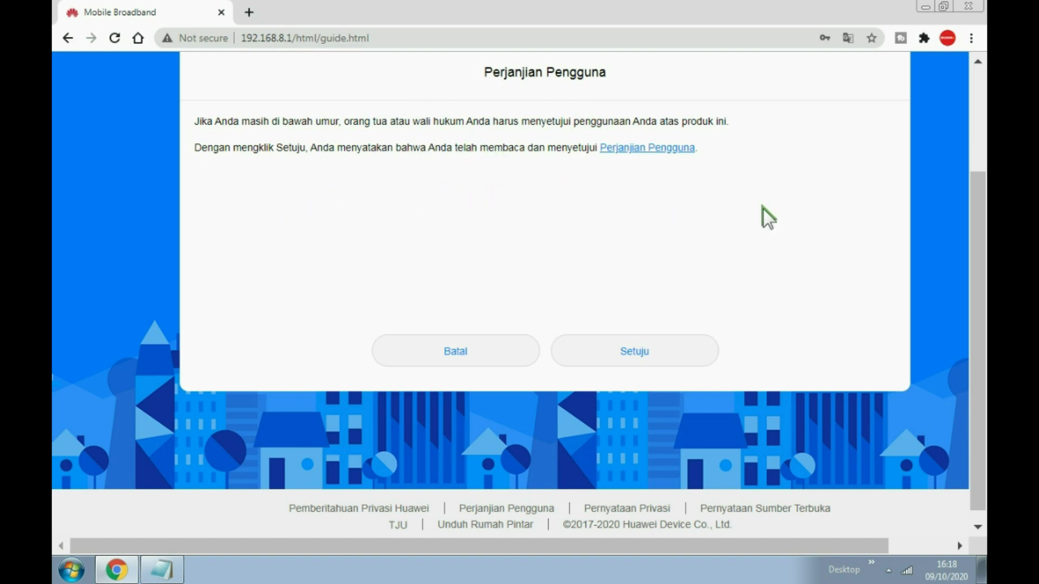
pyautogui.click(647, 357)
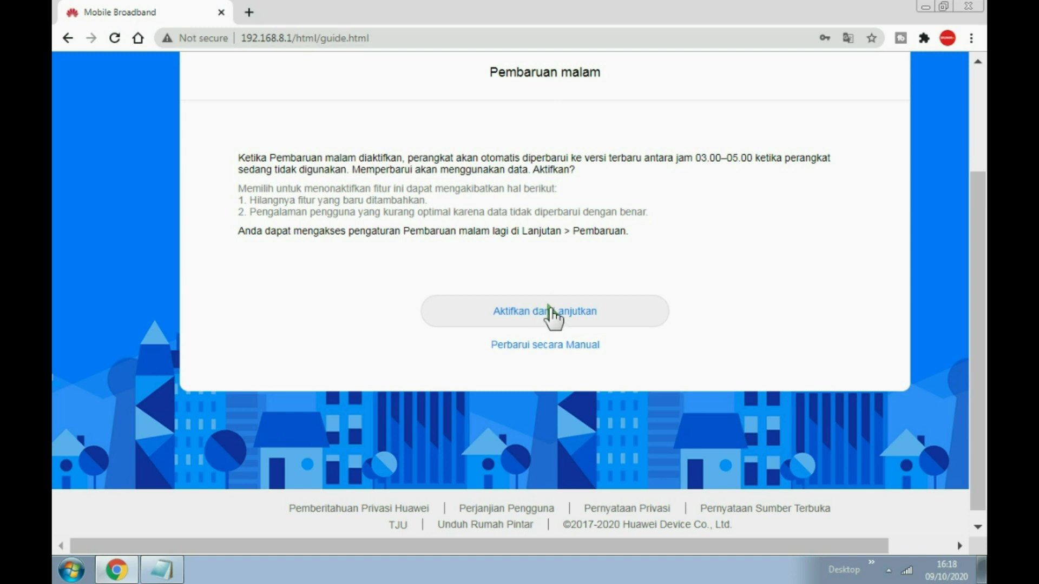
pyautogui.click(547, 310)
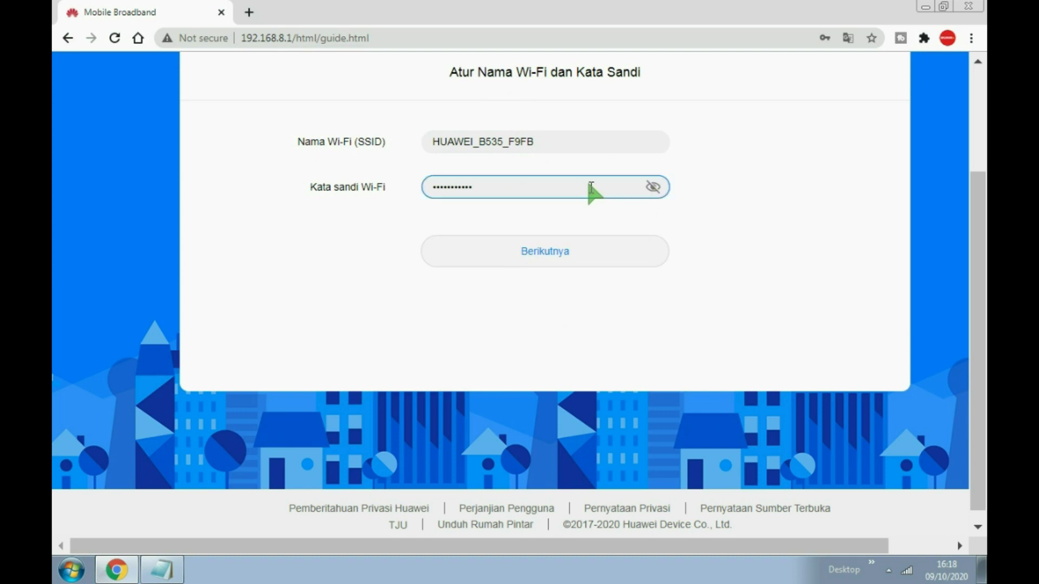
# Keep the Wi-Fi name HUAWEI_B535_F9FB and its password, revealing the password to check it
pyautogui.click(533, 144)
pyautogui.moveTo(534, 143); pyautogui.dragTo(361, 142)
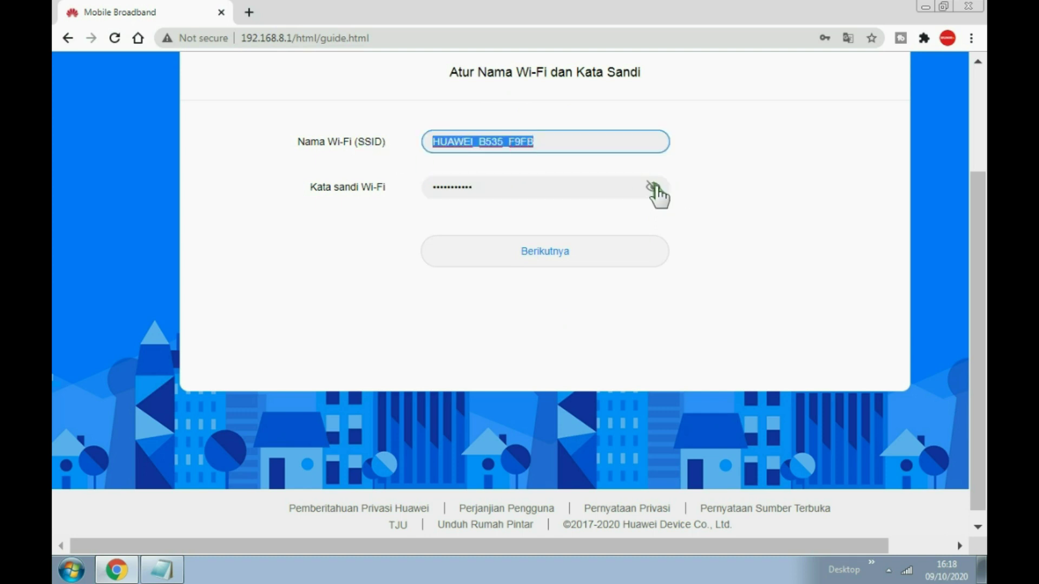
pyautogui.click(653, 187)
pyautogui.moveTo(509, 190); pyautogui.dragTo(390, 197)
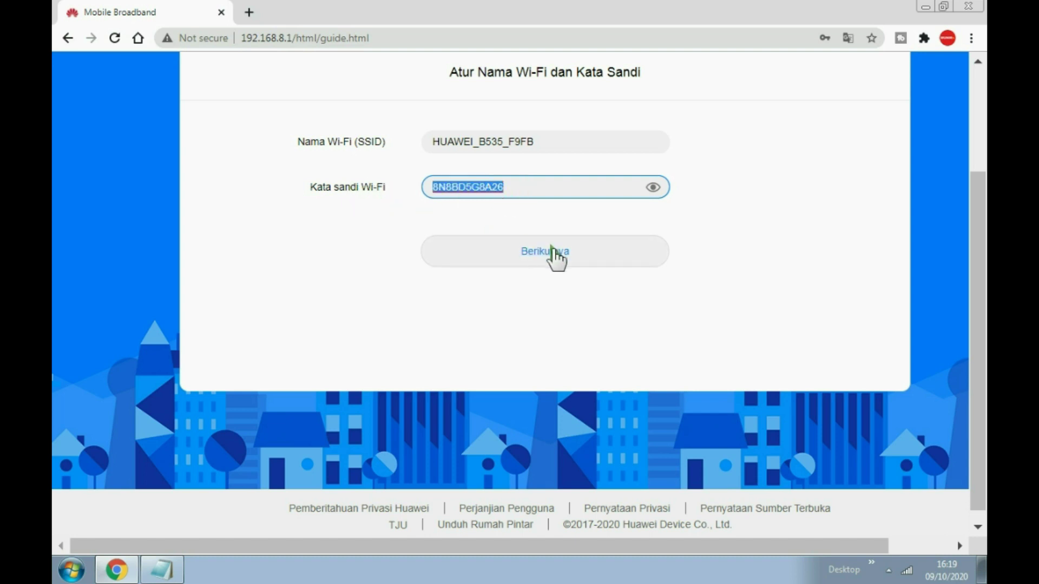
pyautogui.click(552, 250)
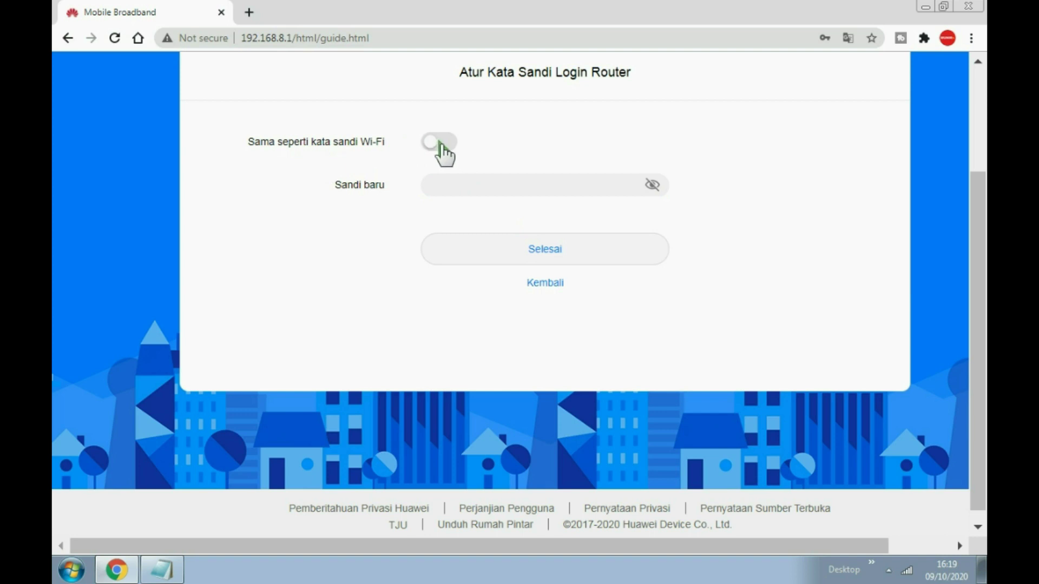
# Make the login password the same as the Wi-Fi password and finish setup
pyautogui.click(438, 147)
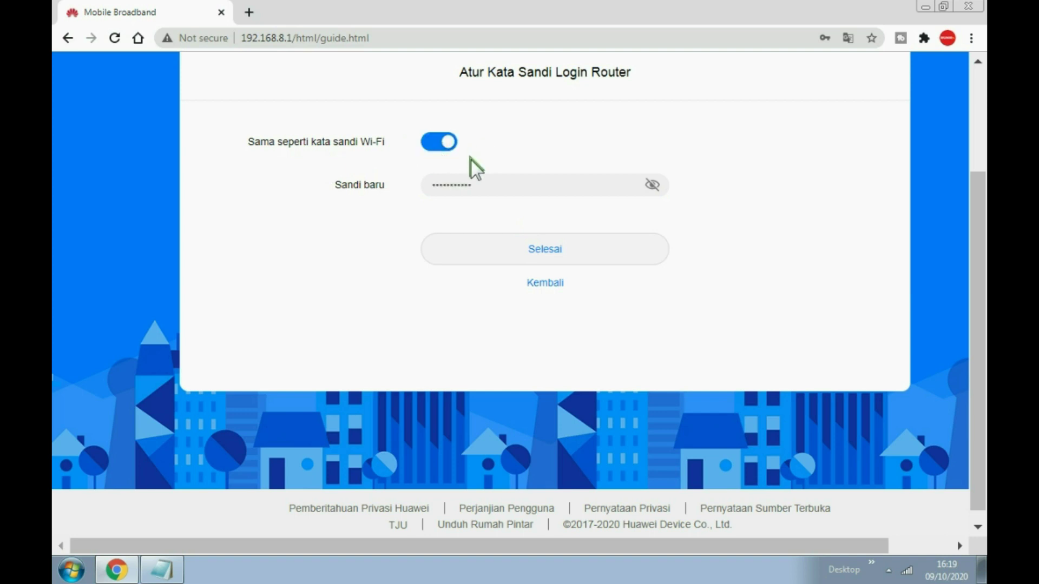
pyautogui.click(482, 190)
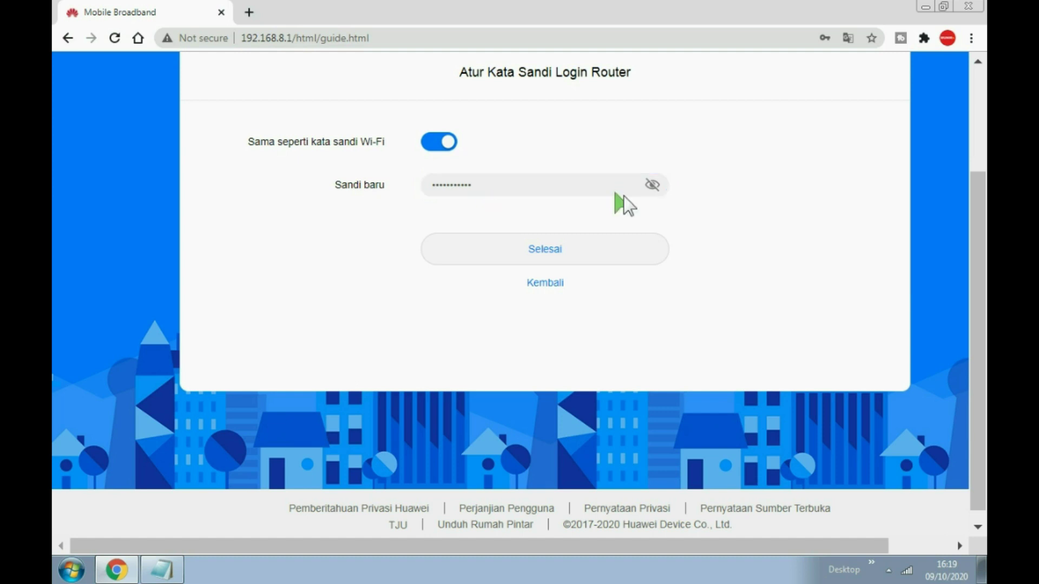
pyautogui.click(651, 187)
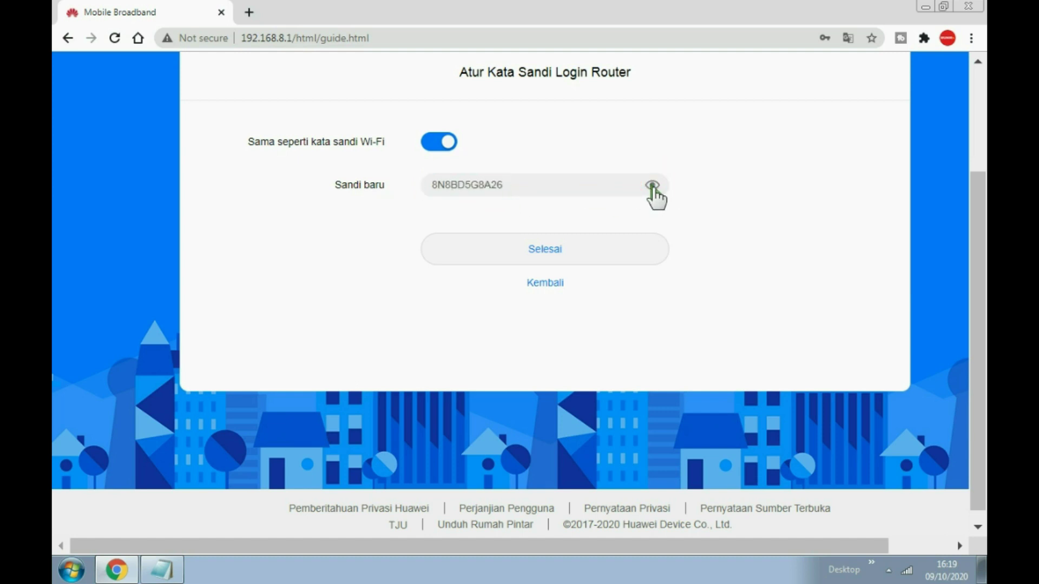
pyautogui.click(652, 186)
pyautogui.click(552, 250)
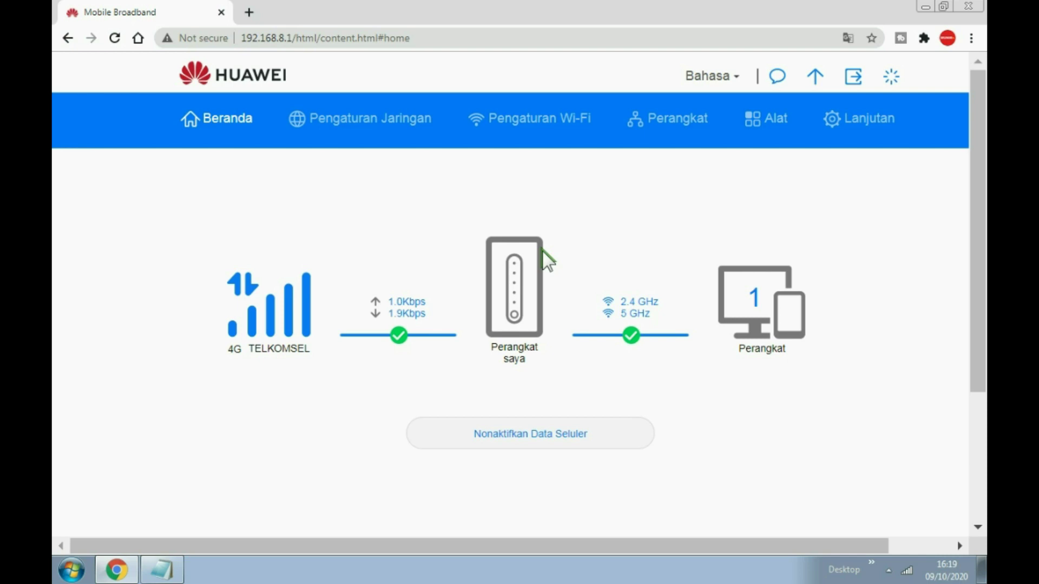
# Change the interface language to English and go to Network Settings' Internet Connection page
pyautogui.moveTo(915, 577)
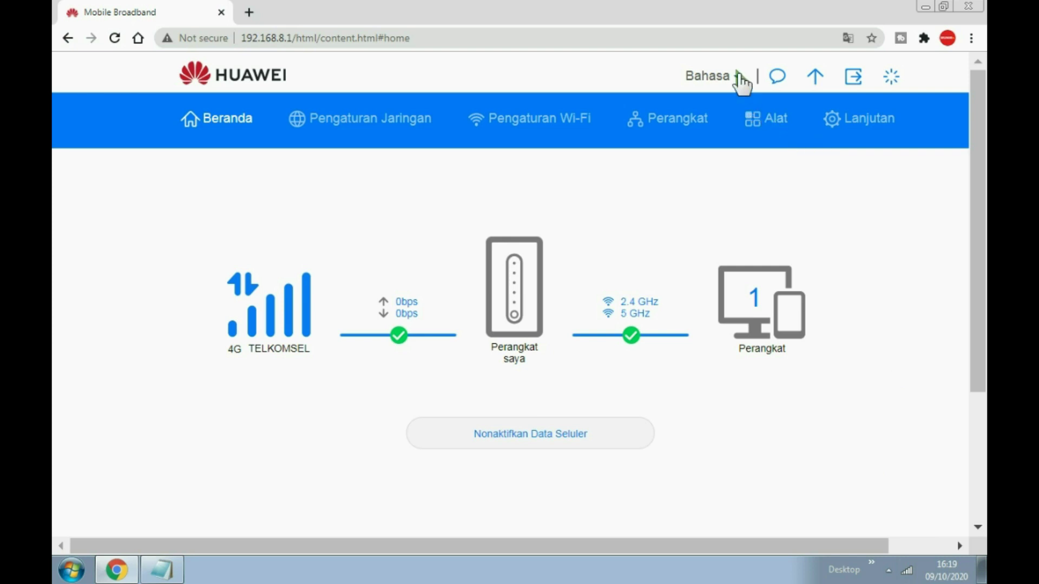
pyautogui.click(737, 76)
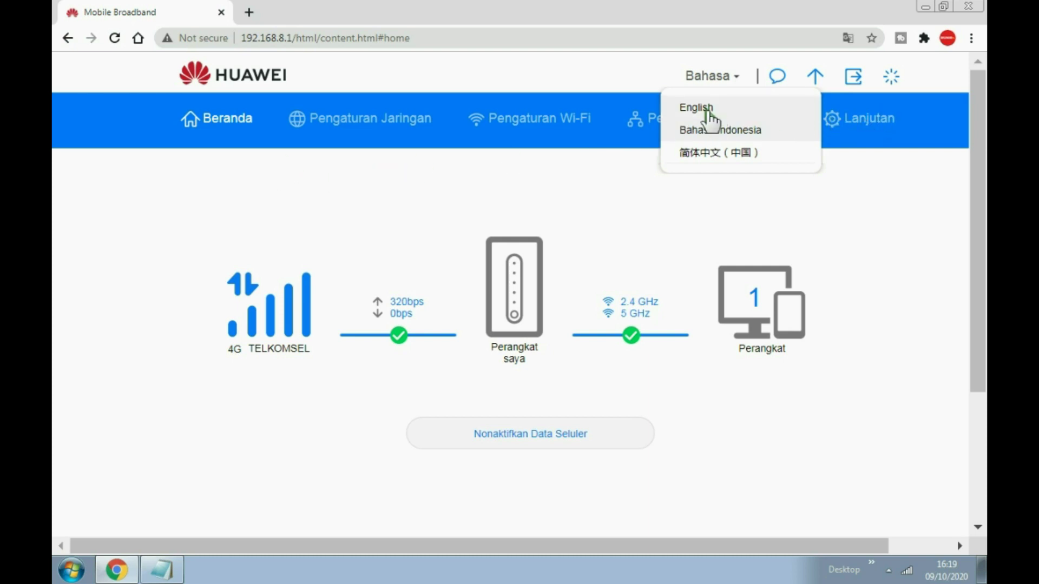
pyautogui.click(698, 108)
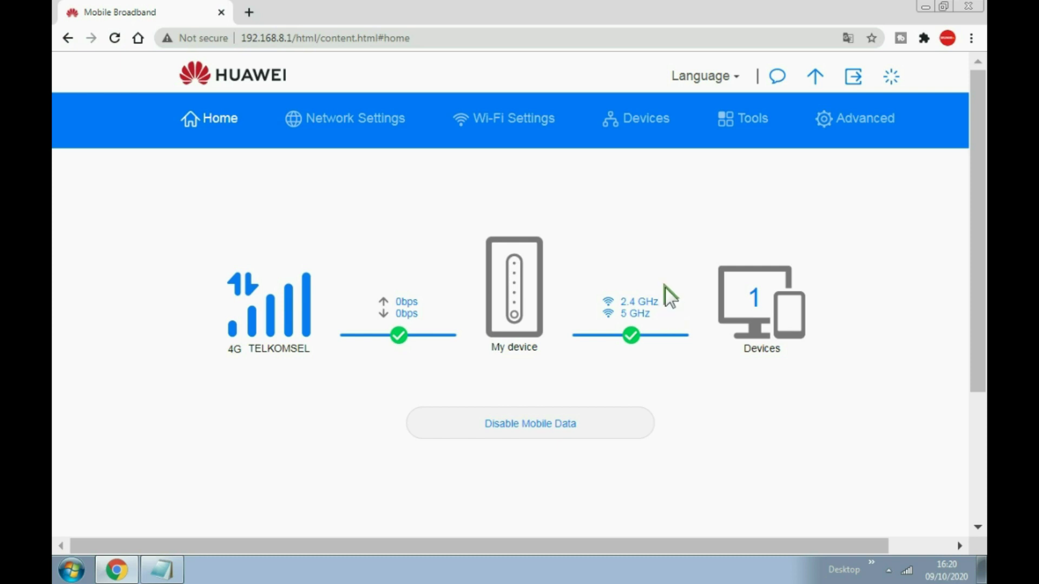
pyautogui.click(359, 130)
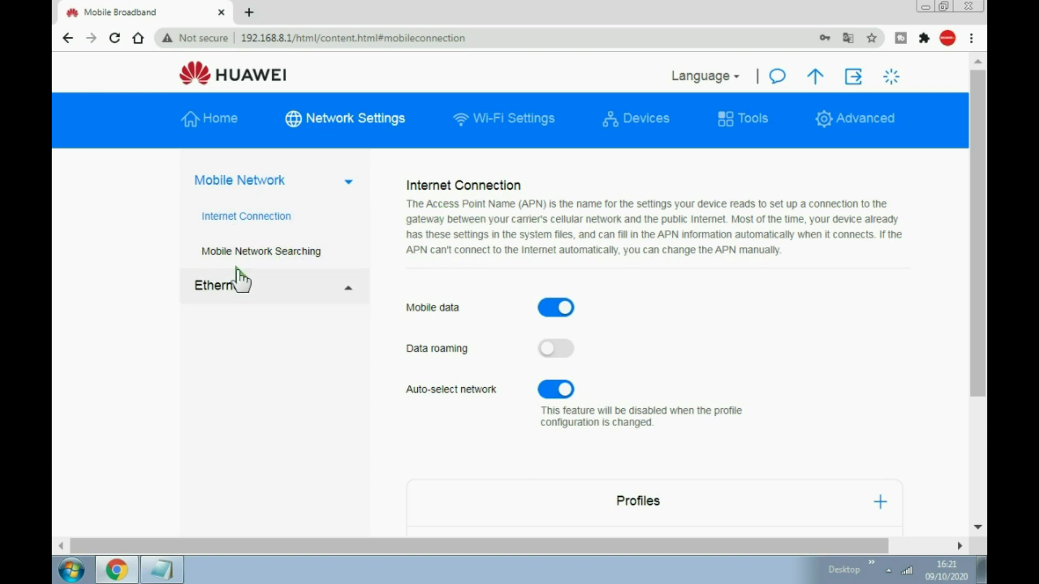
# Under Mobile Network Searching, save the preferred network mode as 4G FDD only
pyautogui.click(294, 253)
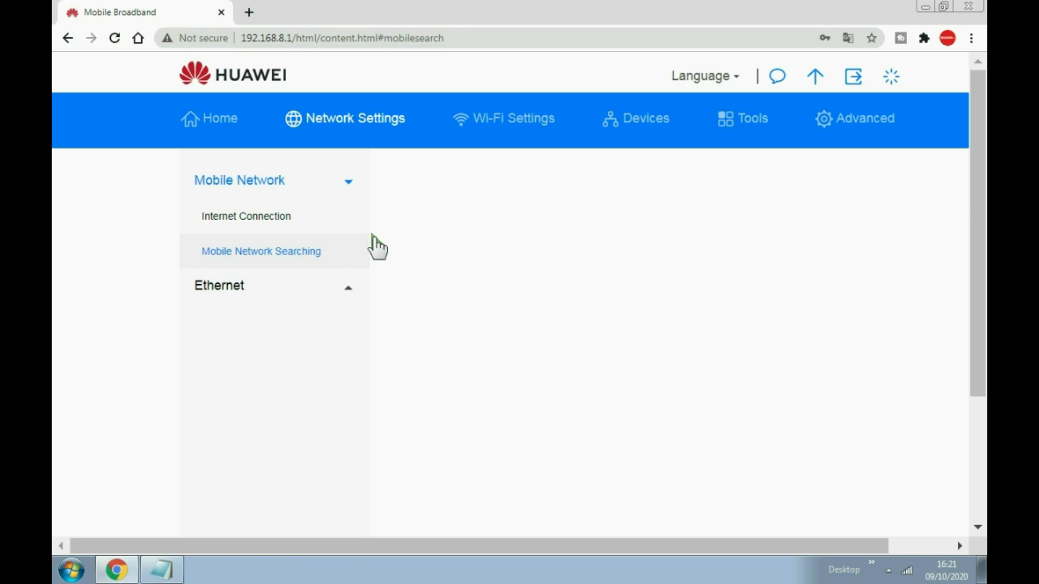
pyautogui.scroll(-1, 528, 270)
pyautogui.scroll(-1, 526, 263)
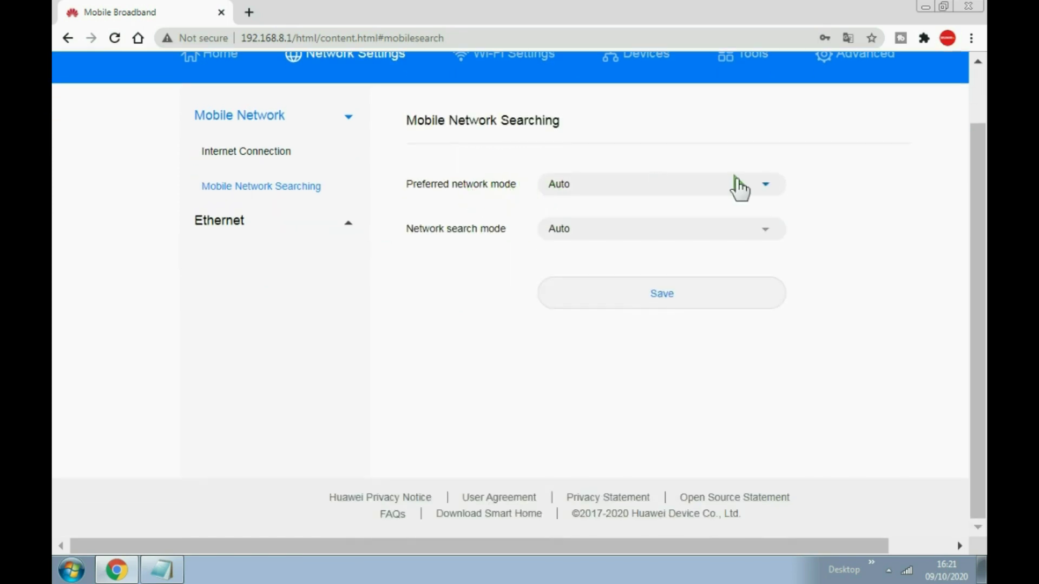
pyautogui.click(760, 184)
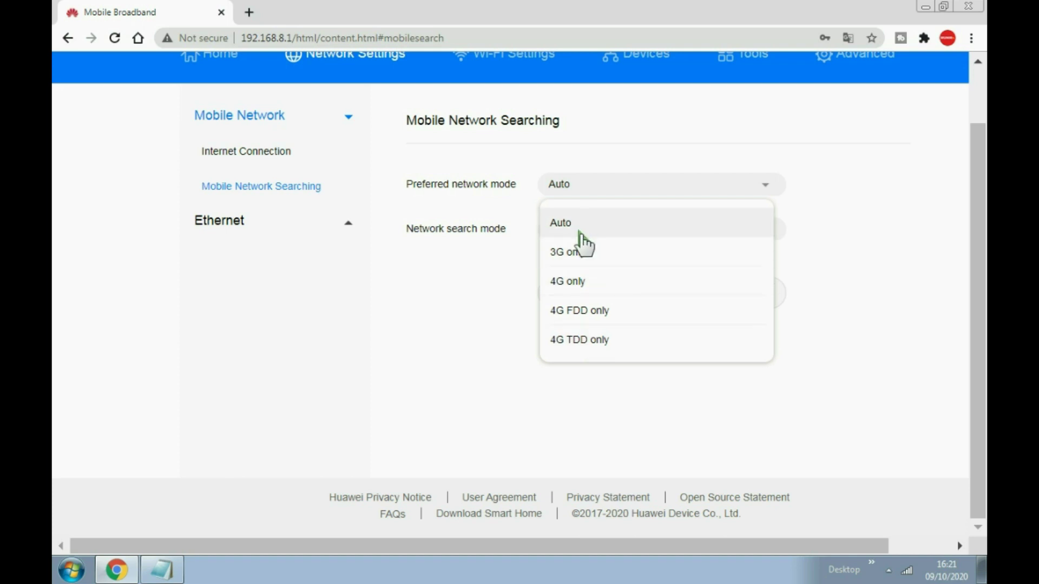
pyautogui.click(585, 310)
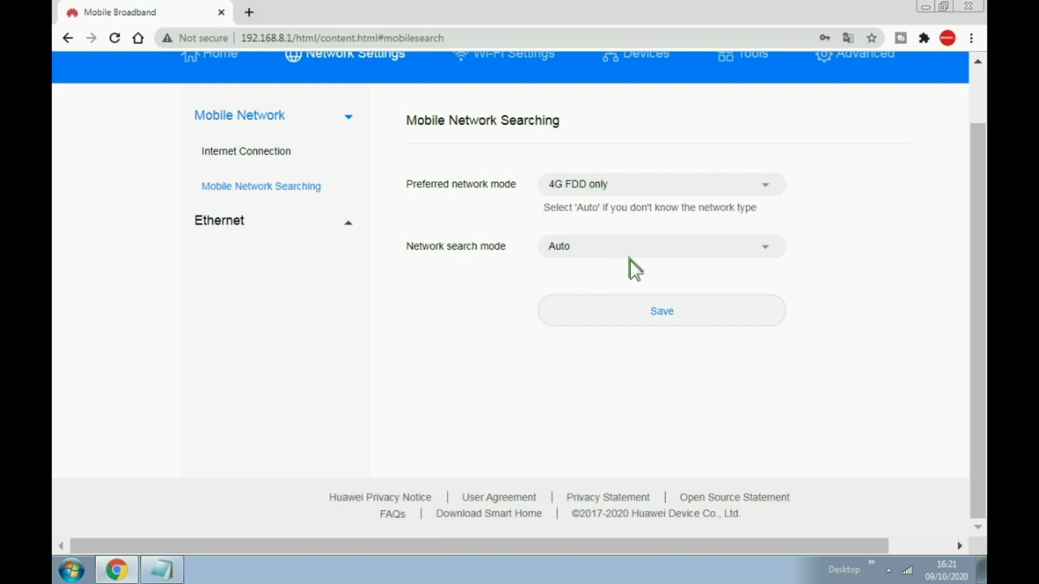
pyautogui.click(675, 309)
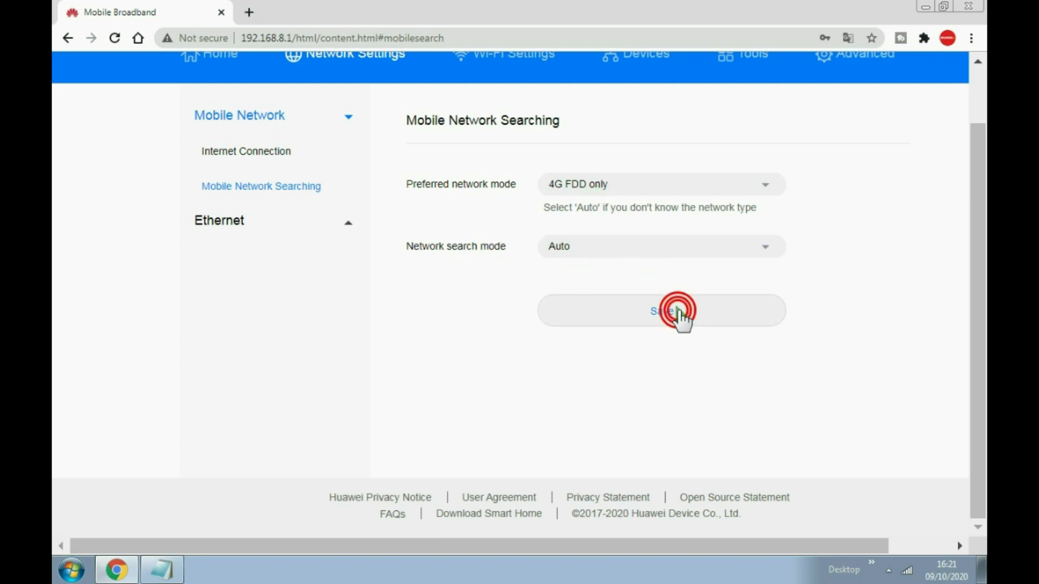
pyautogui.click(608, 269)
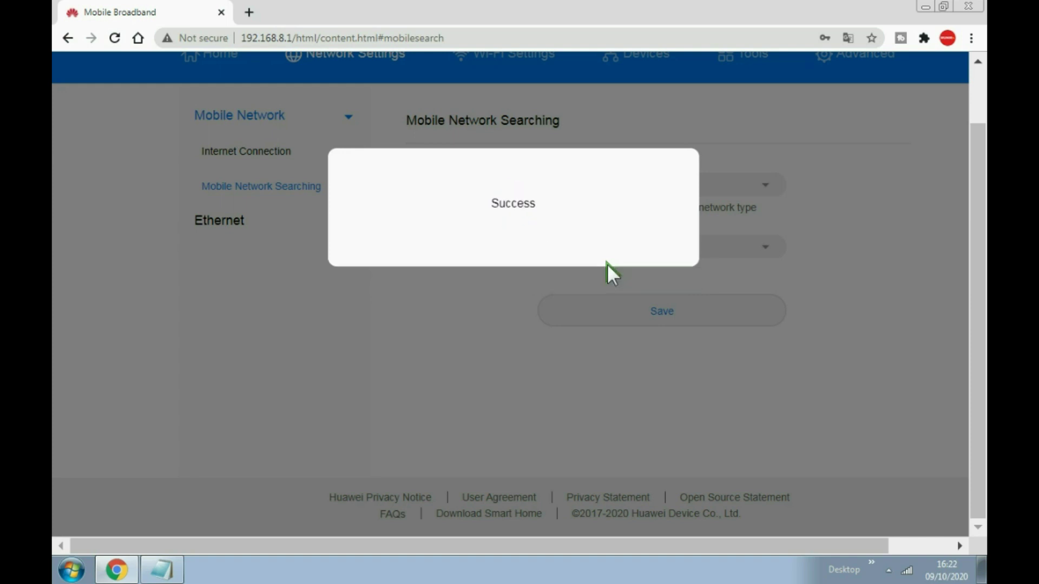
pyautogui.scroll(2, 585, 147)
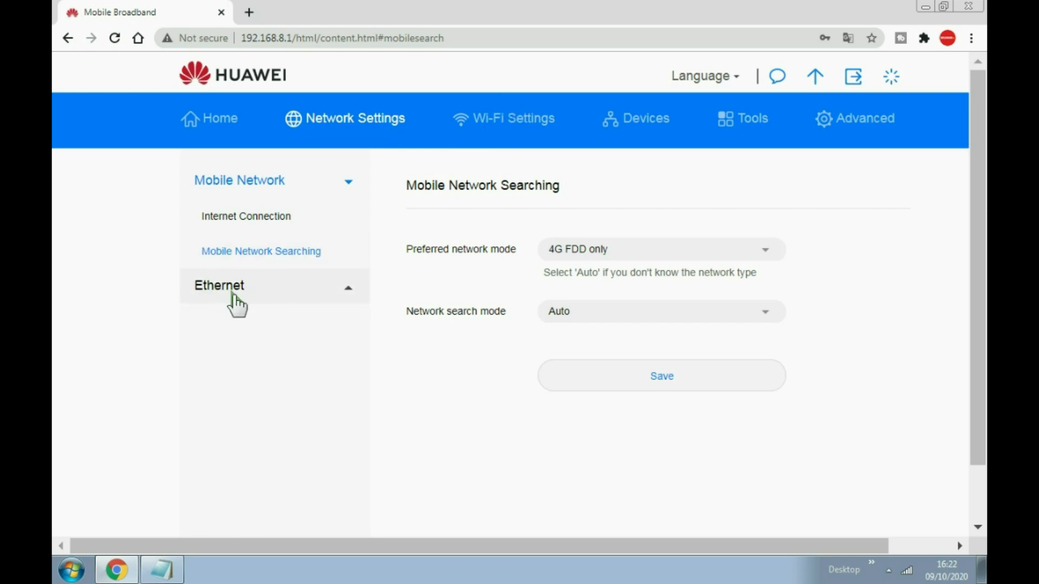
# Check the Wi-Fi basic settings: SSID ALGI A, WPA/WPA2-PSK, password shown then hidden
pyautogui.click(528, 130)
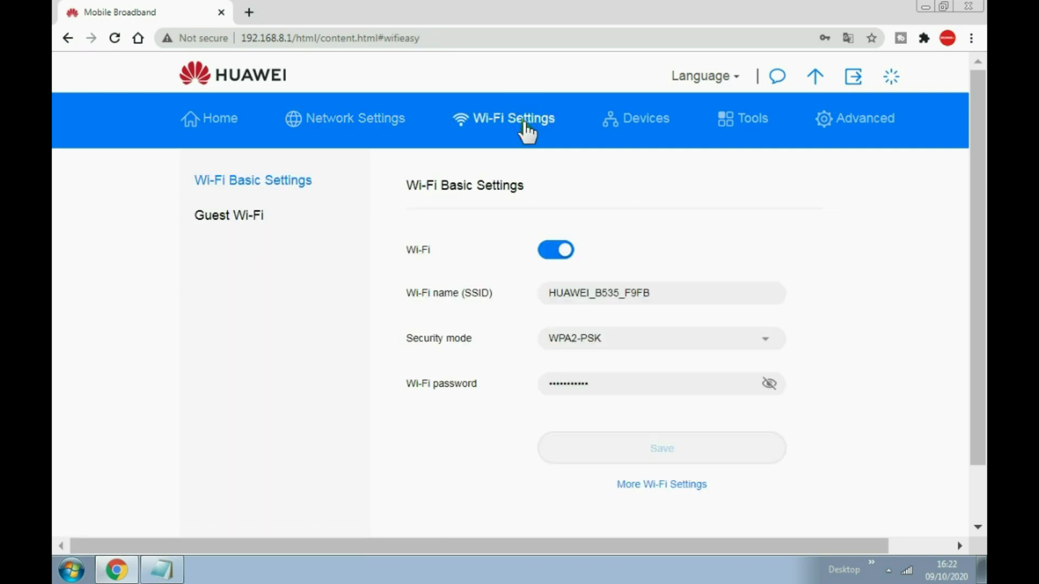
pyautogui.scroll(-1, 529, 132)
pyautogui.click(672, 232)
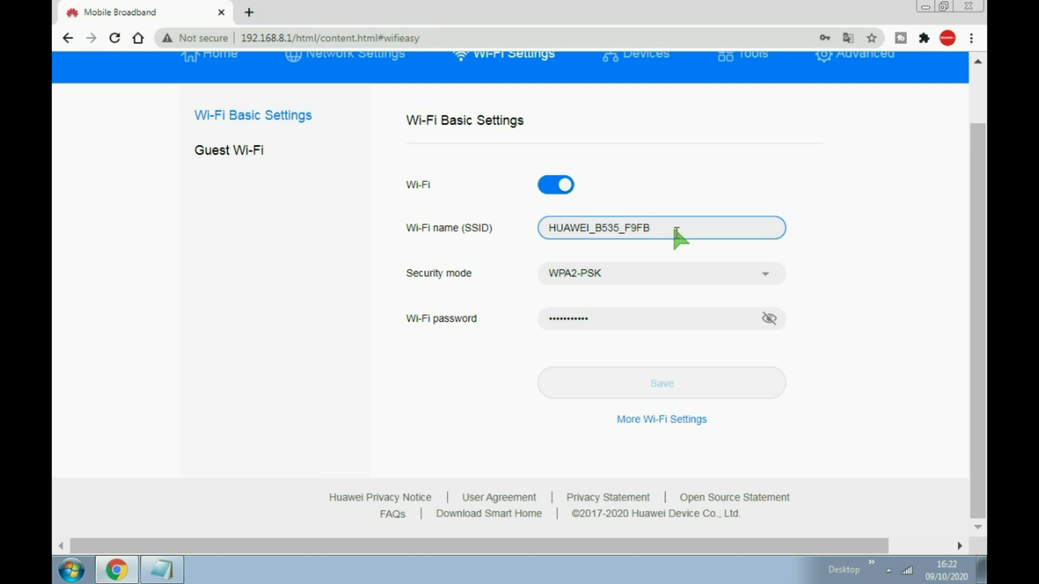
pyautogui.moveTo(672, 233); pyautogui.dragTo(359, 252)
pyautogui.click(907, 570)
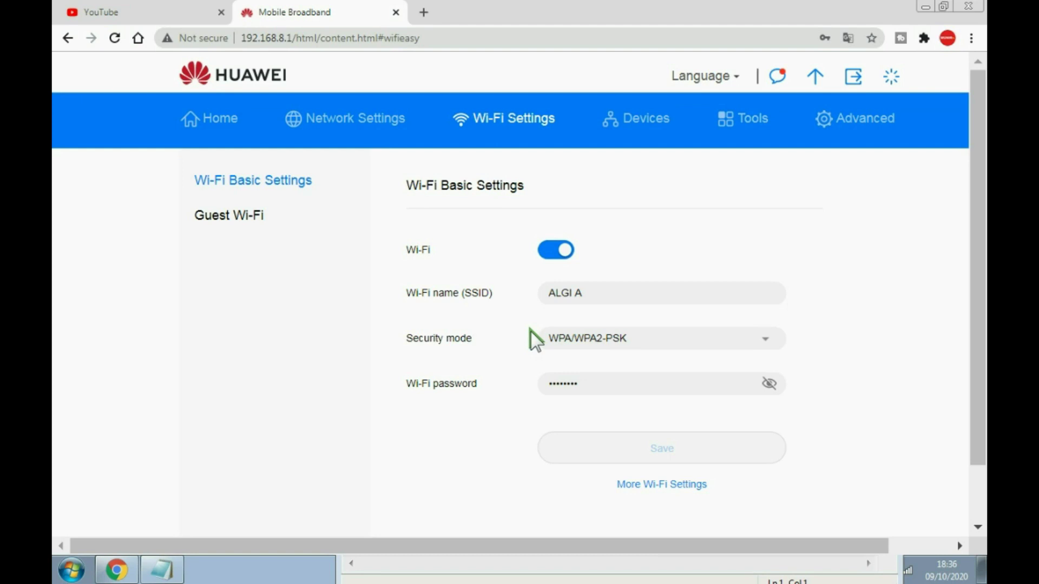
pyautogui.click(595, 294)
pyautogui.doubleClick(595, 293)
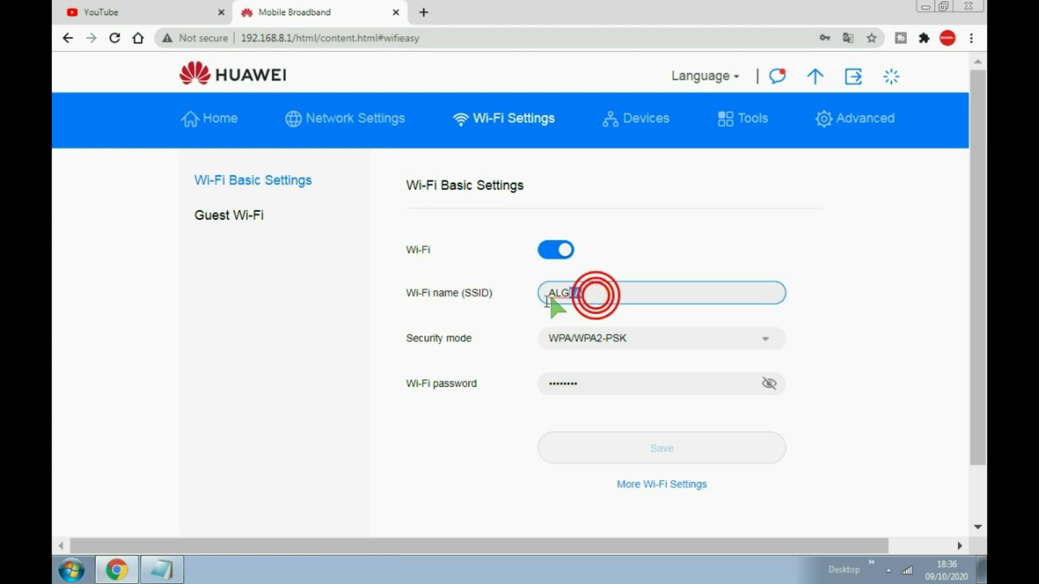
pyautogui.click(767, 381)
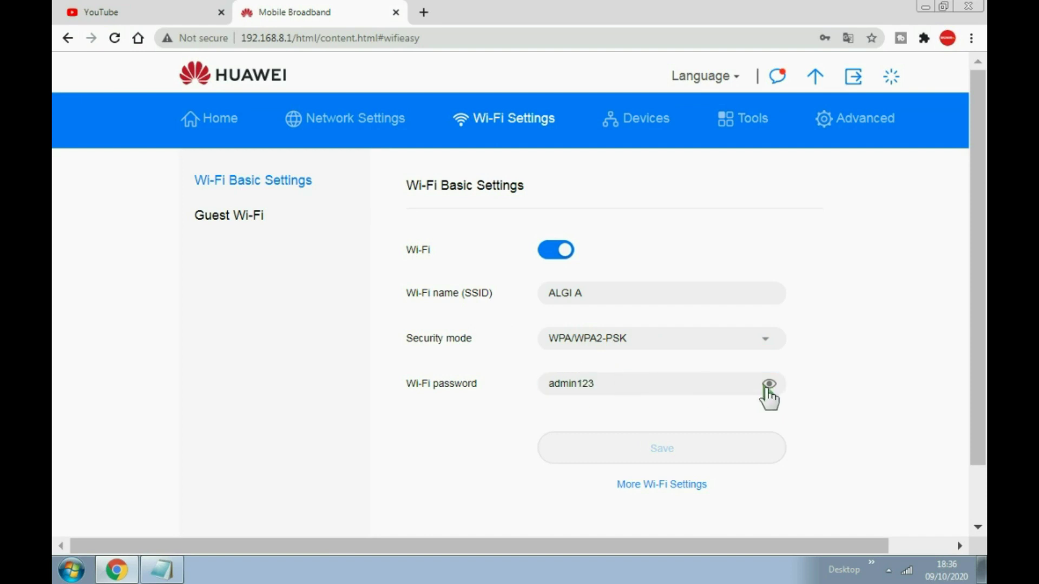
pyautogui.click(767, 384)
# Switch guest Wi-Fi on with a 4-hour duration
pyautogui.click(219, 219)
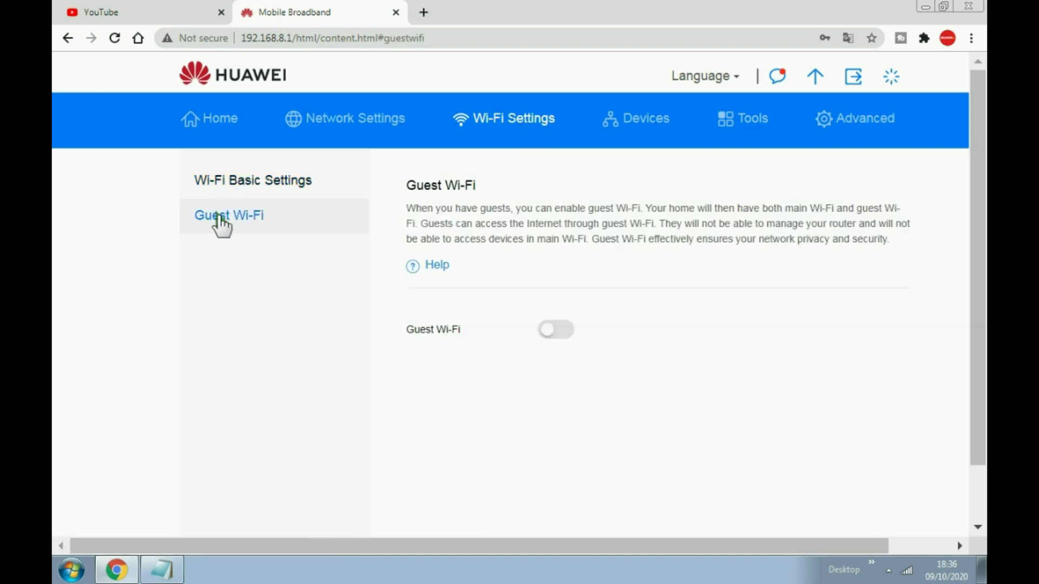
pyautogui.click(550, 330)
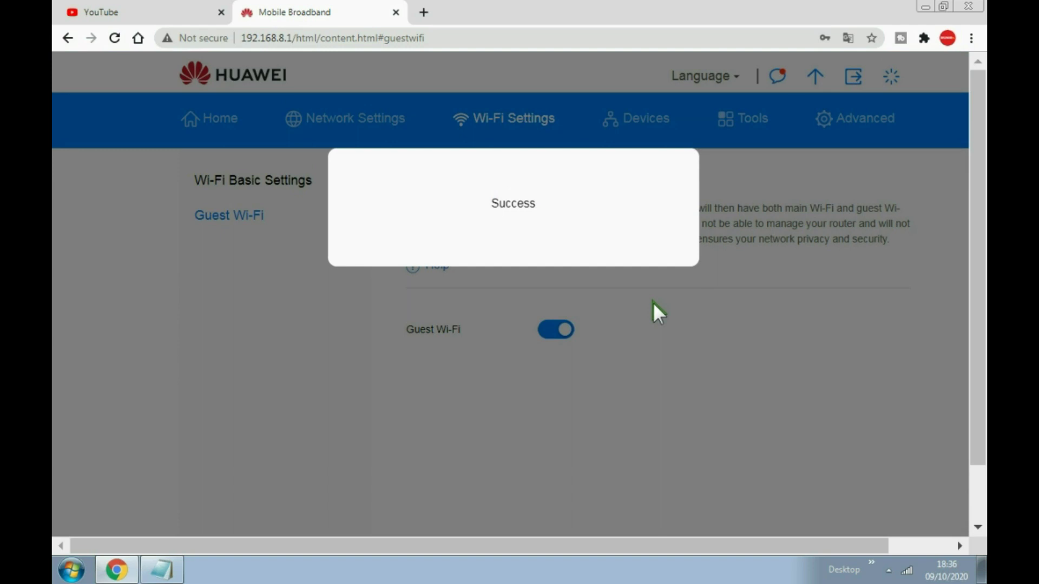
pyautogui.scroll(-1, 652, 302)
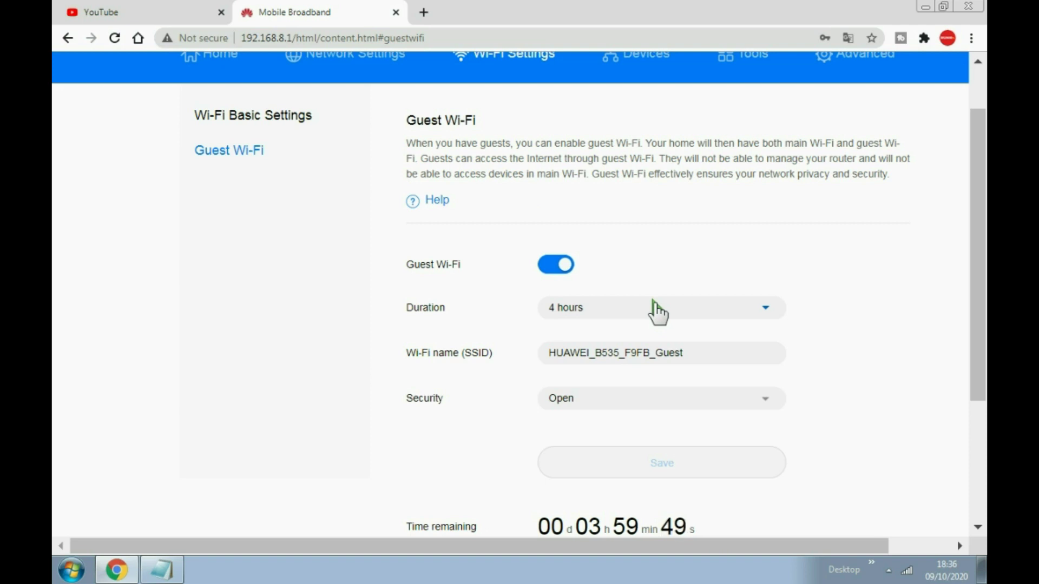
# Set the guest network security to Encrypted and check its password
pyautogui.click(671, 353)
pyautogui.moveTo(689, 353); pyautogui.dragTo(543, 371)
pyautogui.click(577, 403)
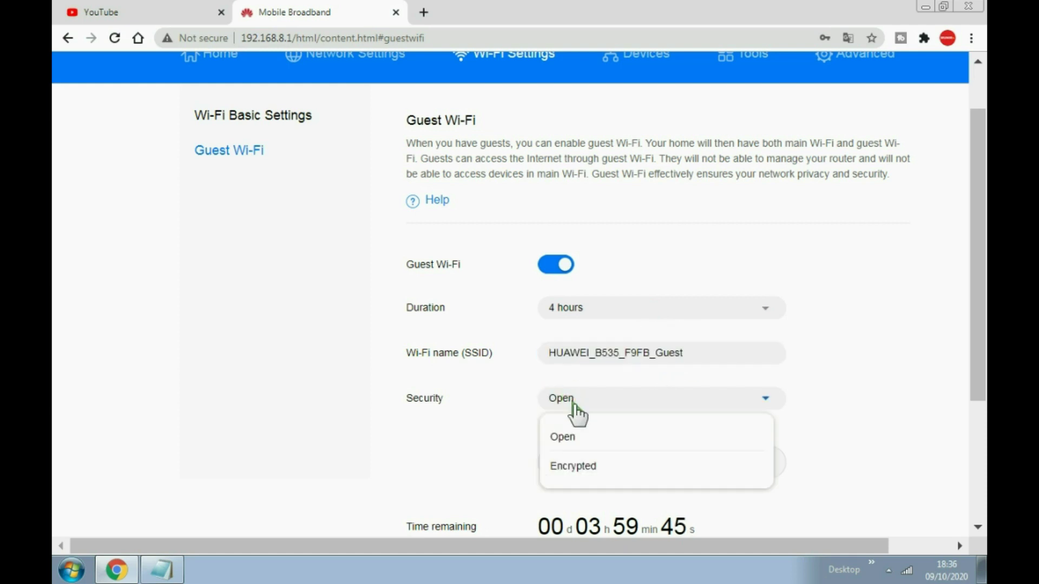
pyautogui.click(568, 465)
pyautogui.scroll(-3, 698, 373)
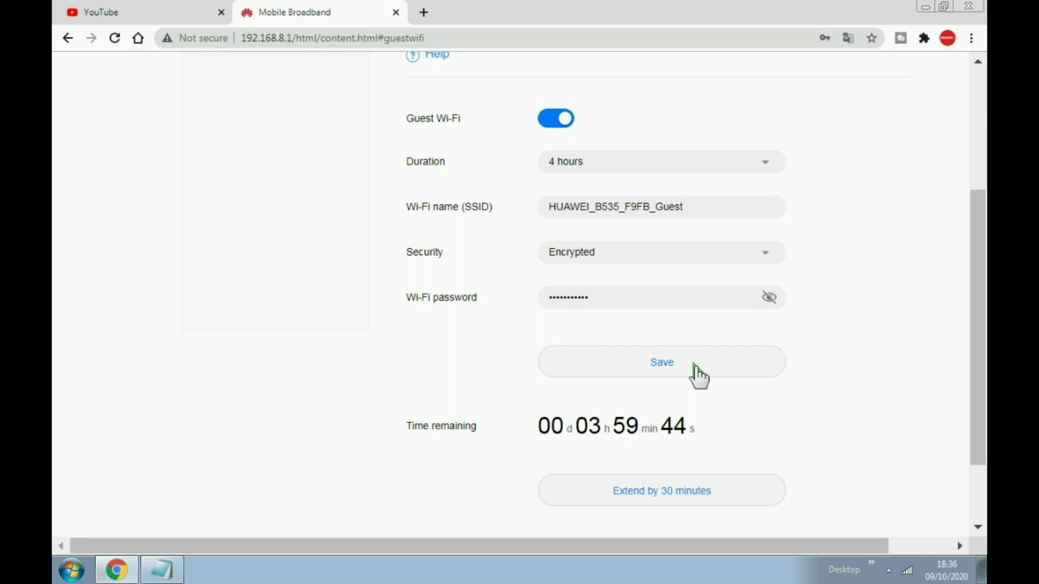
pyautogui.click(768, 297)
pyautogui.click(768, 297)
pyautogui.scroll(1, 612, 307)
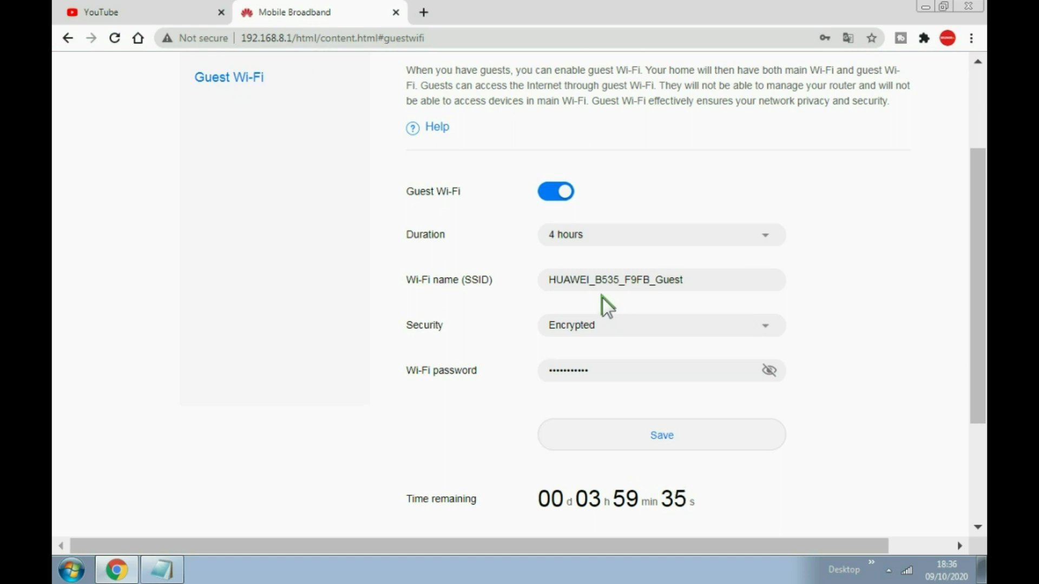
pyautogui.scroll(3, 602, 298)
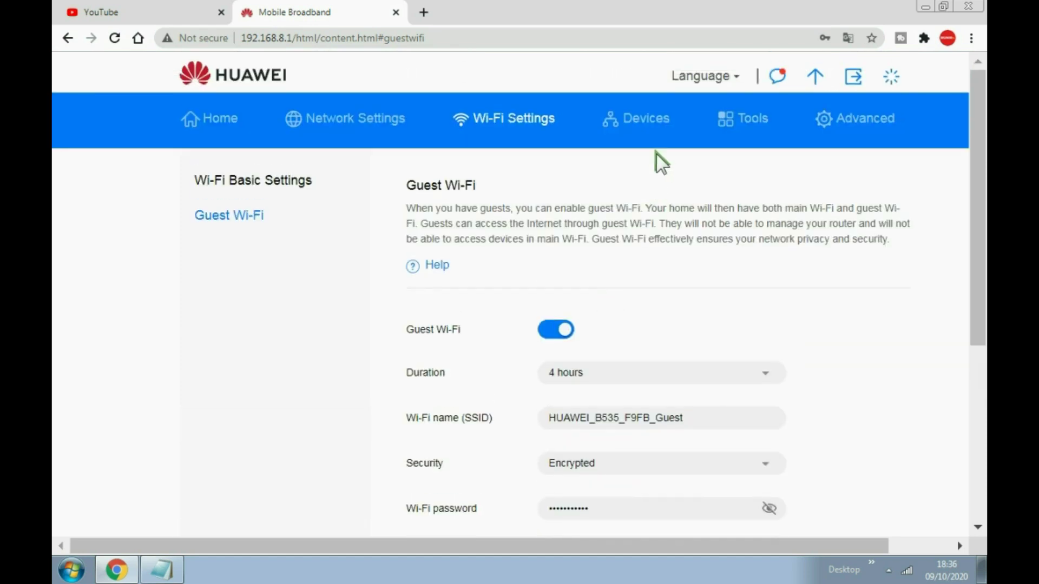
# Open the Online Devices list and check the PC's band and connection time
pyautogui.click(651, 123)
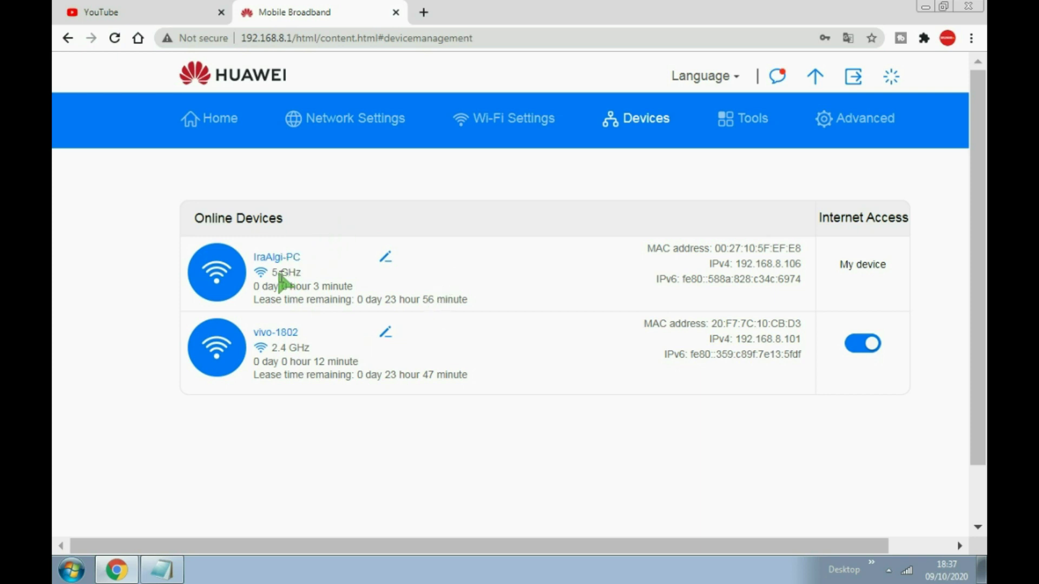
pyautogui.moveTo(272, 271); pyautogui.dragTo(309, 273)
pyautogui.click(307, 272)
# Browse the SMS Conversation and SMS Settings tools, then go to Parental Control
pyautogui.click(747, 125)
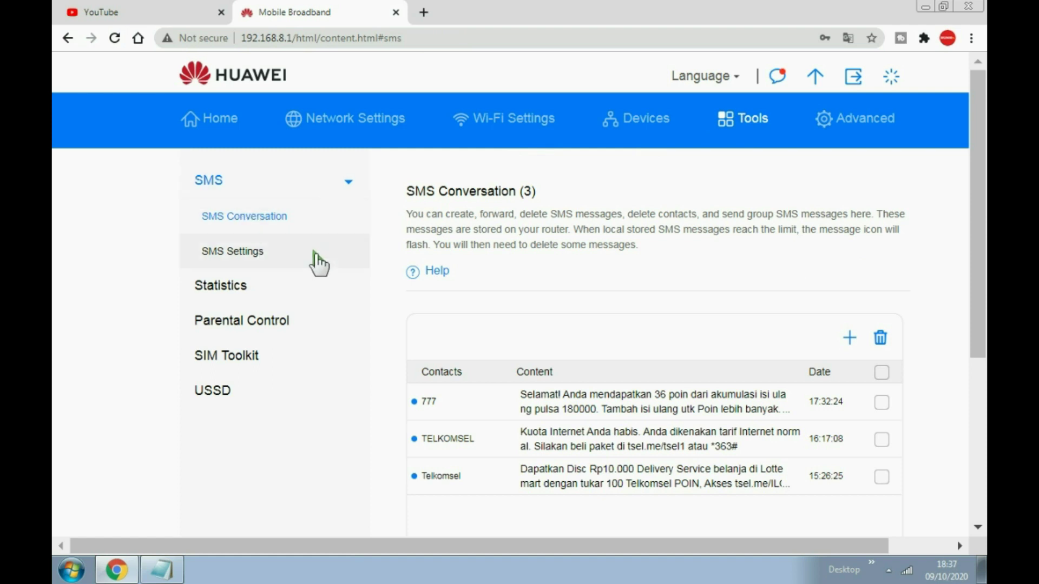
pyautogui.click(251, 249)
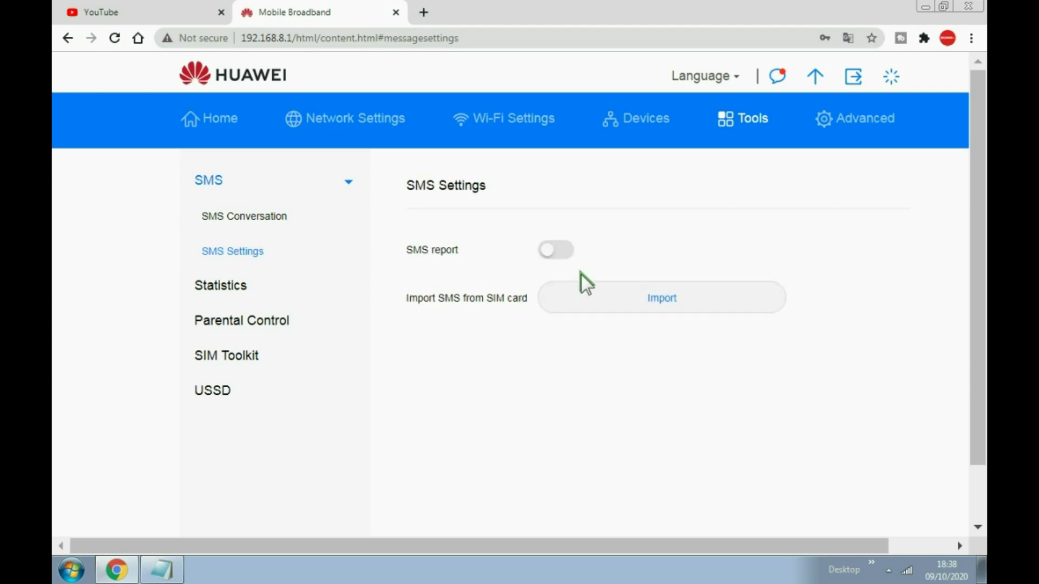
pyautogui.click(214, 181)
pyautogui.click(216, 185)
pyautogui.click(247, 216)
pyautogui.scroll(-3, 602, 342)
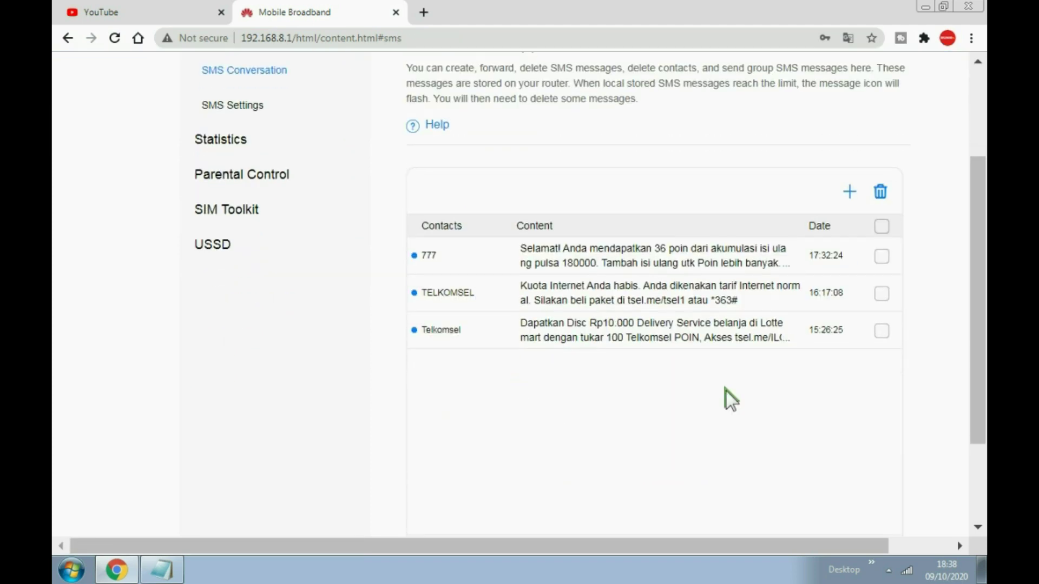
pyautogui.click(267, 178)
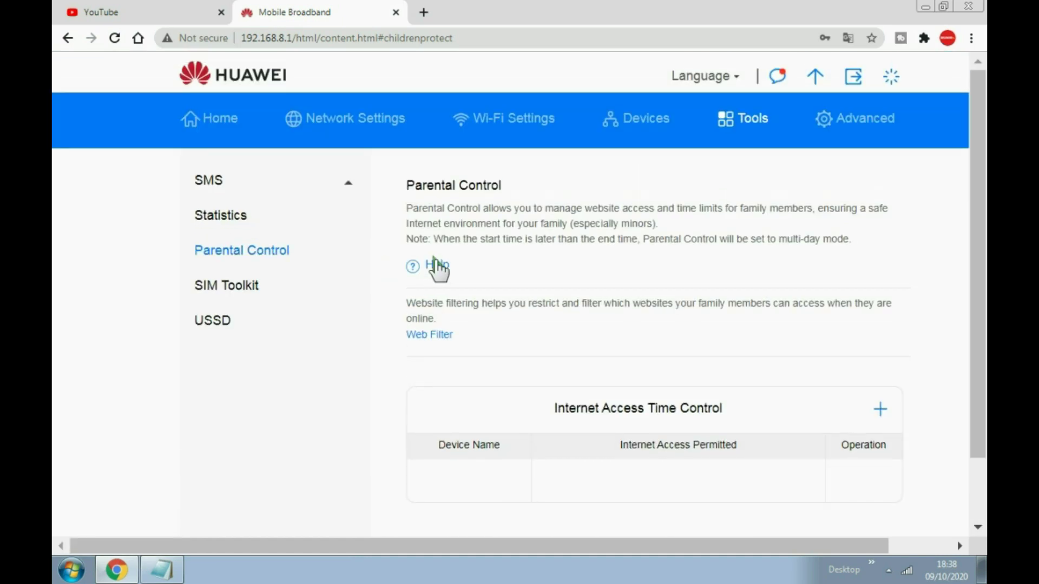
# Start a new internet access time rule running from 07 to 08
pyautogui.scroll(-2, 836, 331)
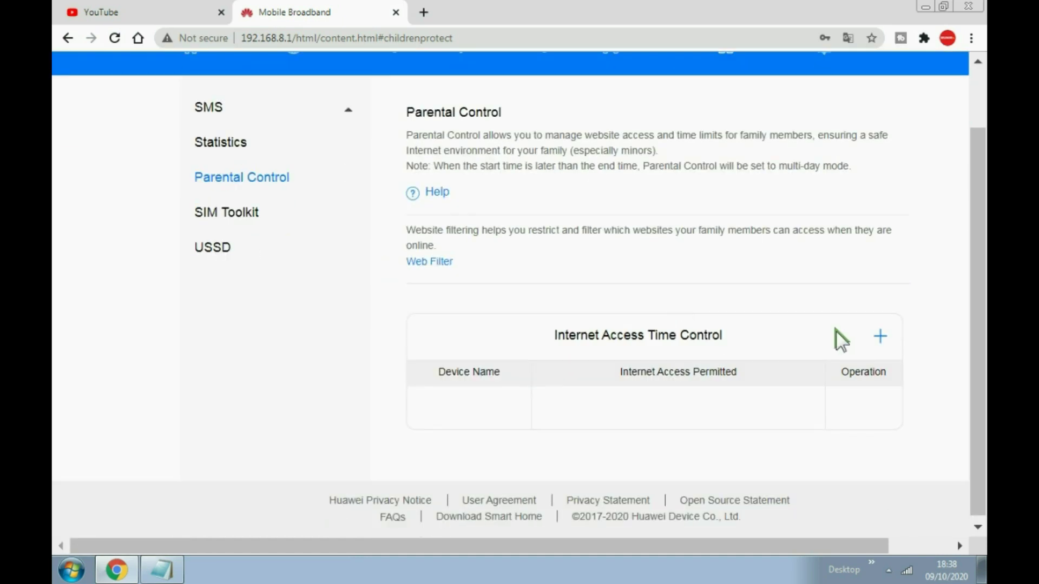
pyautogui.click(880, 337)
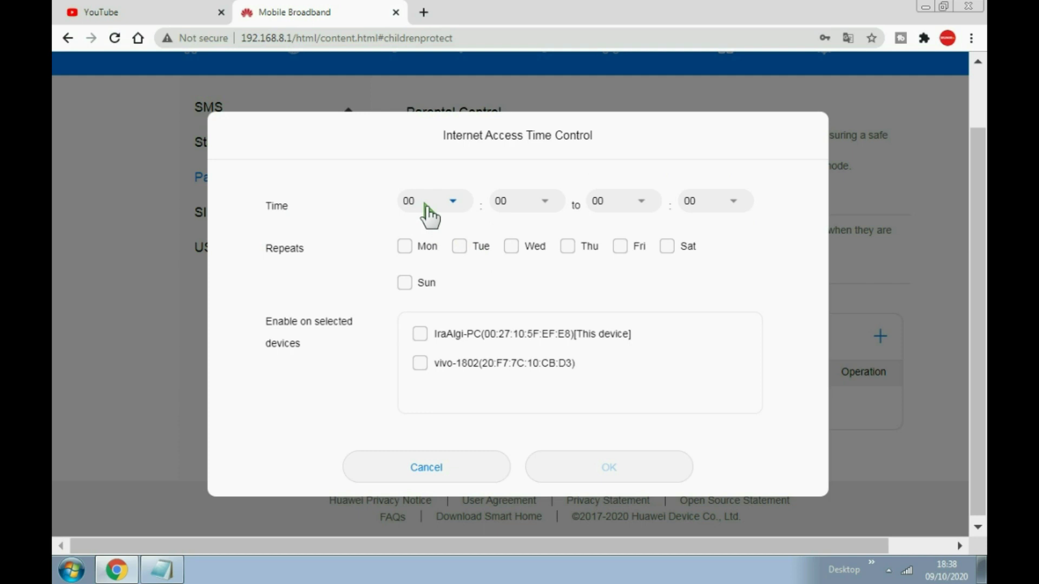
pyautogui.click(449, 203)
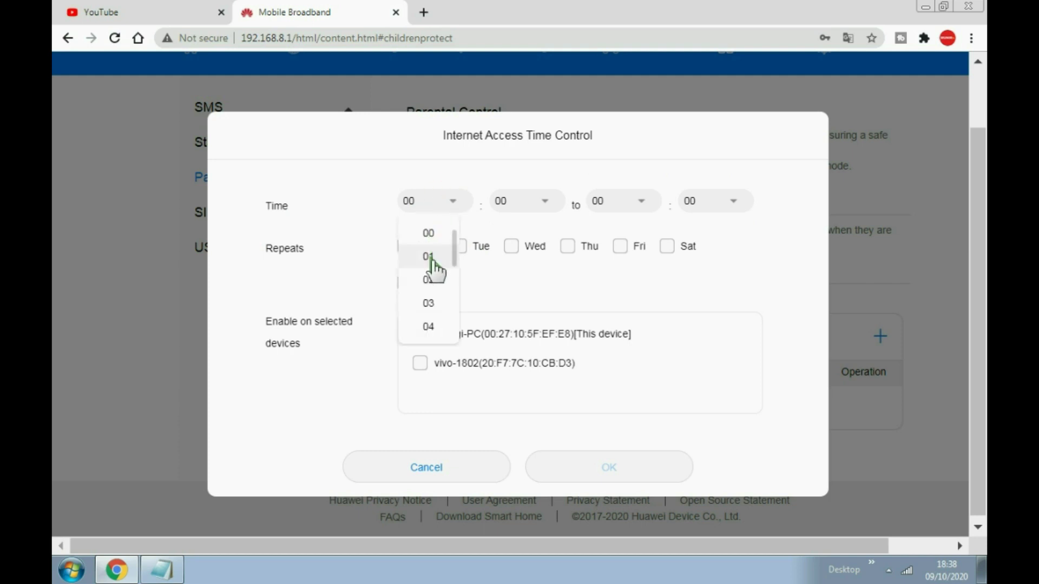
pyautogui.scroll(-3, 433, 265)
pyautogui.click(429, 301)
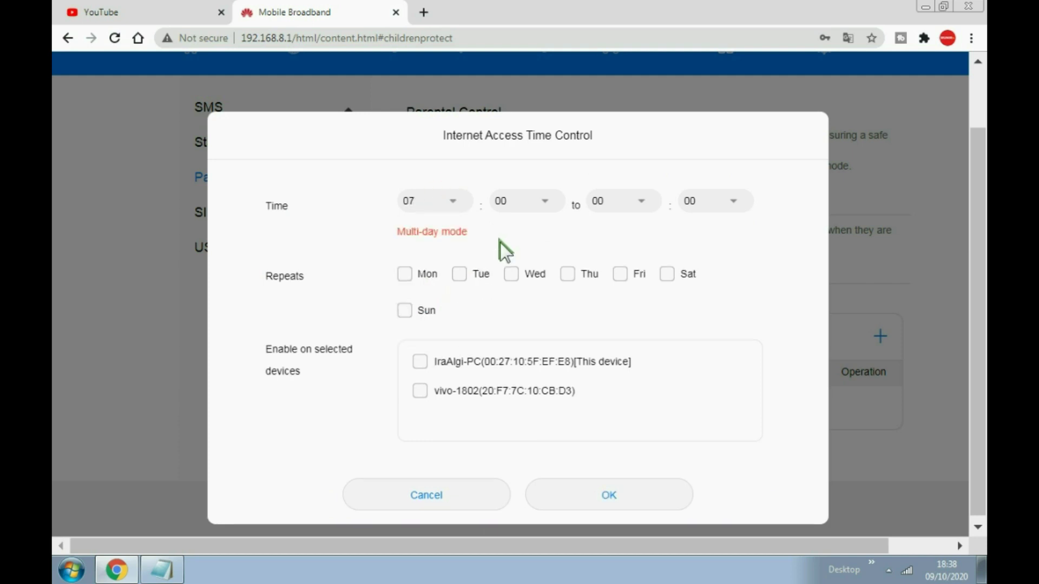
pyautogui.click(644, 203)
pyautogui.scroll(-2, 640, 270)
pyautogui.click(620, 328)
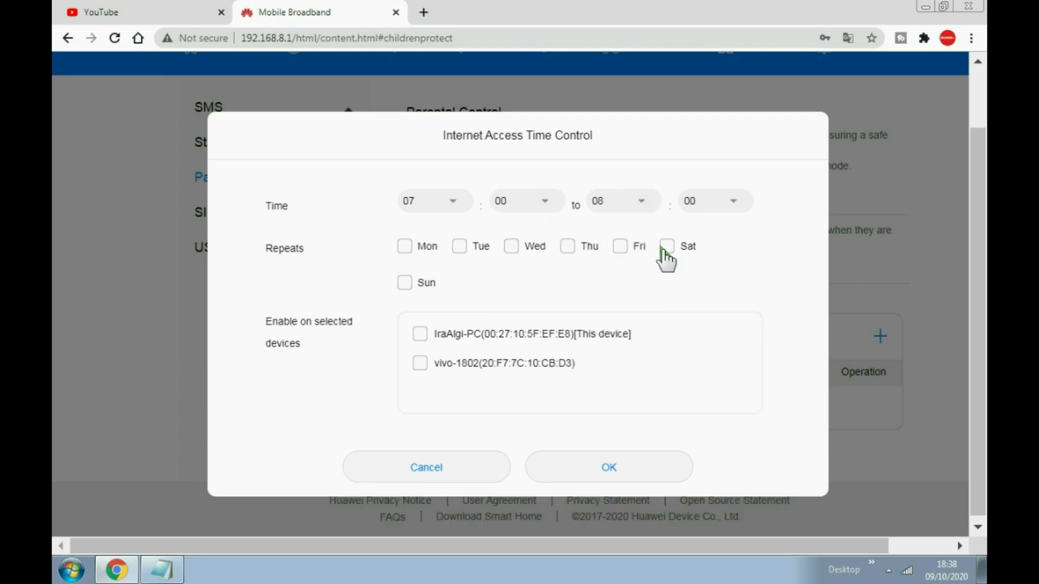
# Tick then untick Monday and Tuesday, and cancel the rule without saving
pyautogui.click(405, 248)
pyautogui.click(460, 248)
pyautogui.click(416, 248)
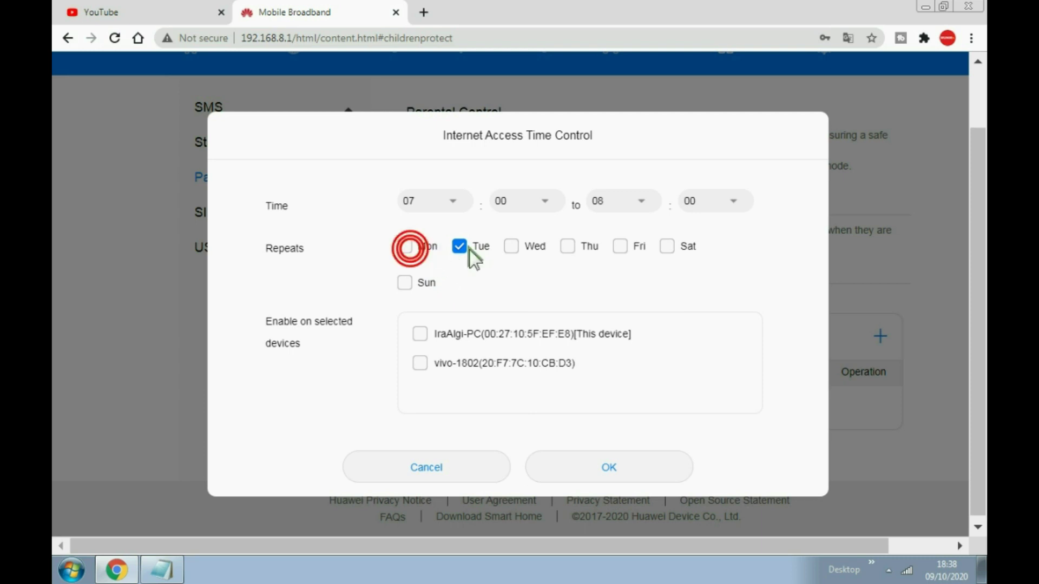
pyautogui.click(469, 249)
pyautogui.scroll(-1, 447, 286)
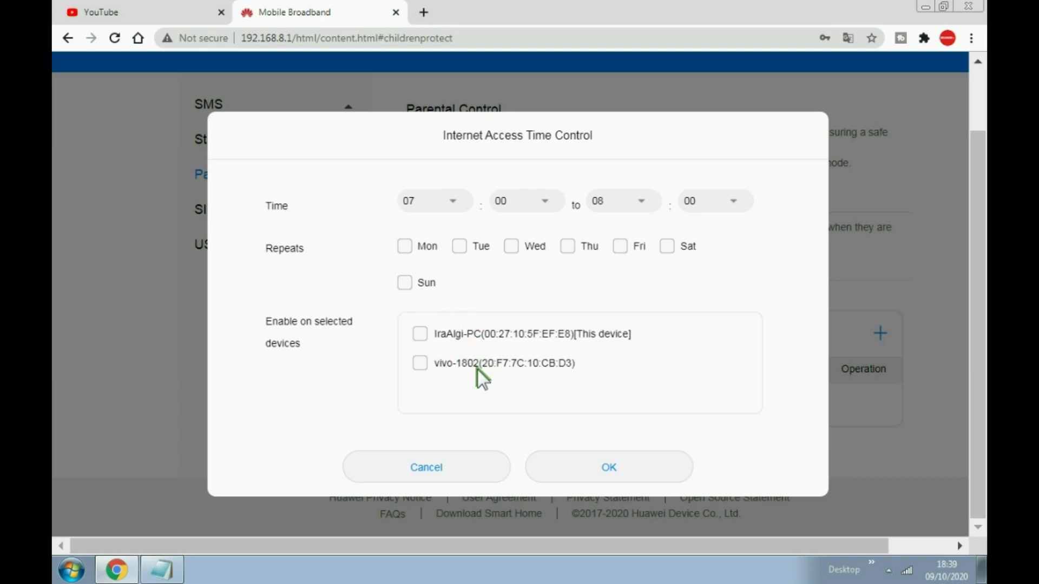
pyautogui.moveTo(434, 334); pyautogui.dragTo(472, 363)
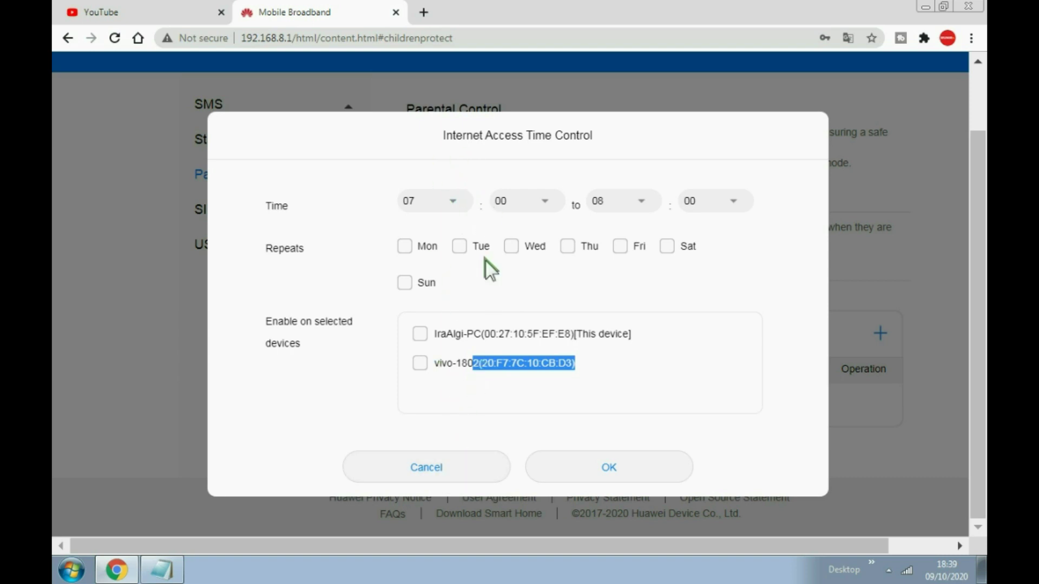
pyautogui.click(446, 466)
pyautogui.scroll(3, 601, 216)
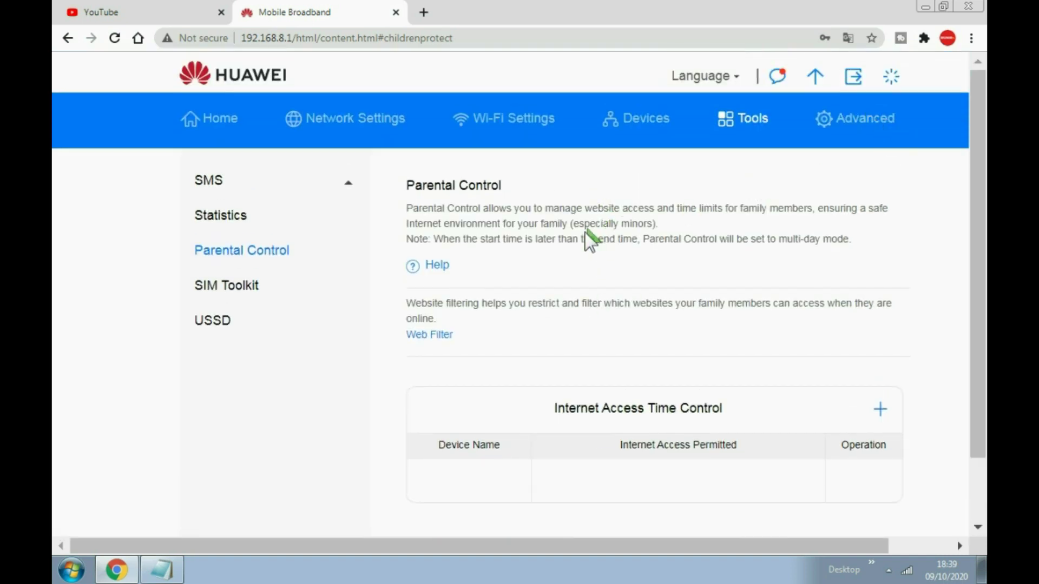
# Open SIM Toolkit under Tools to list the T-Sel Menu entries
pyautogui.click(252, 292)
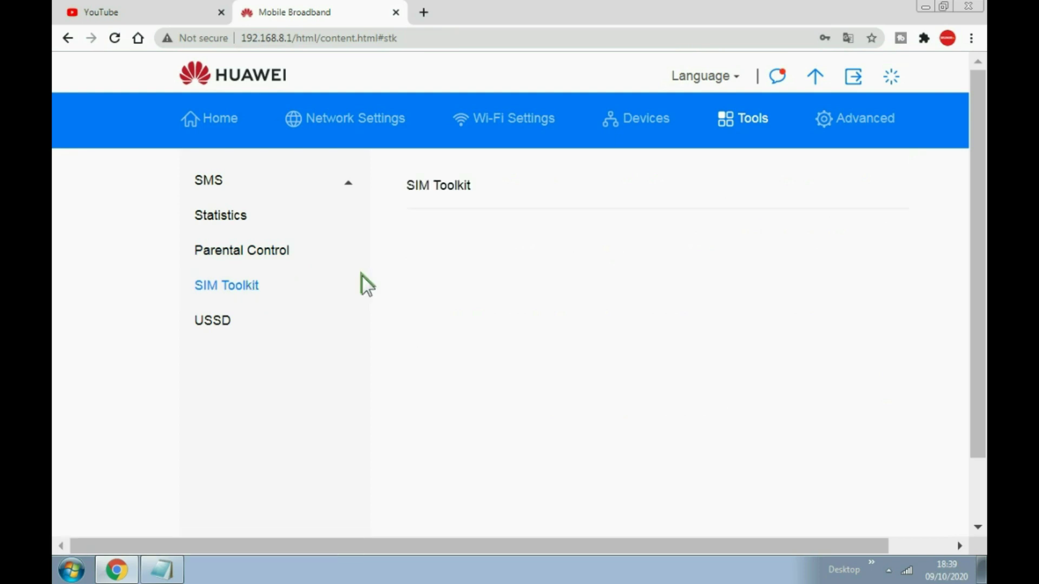
pyautogui.click(198, 324)
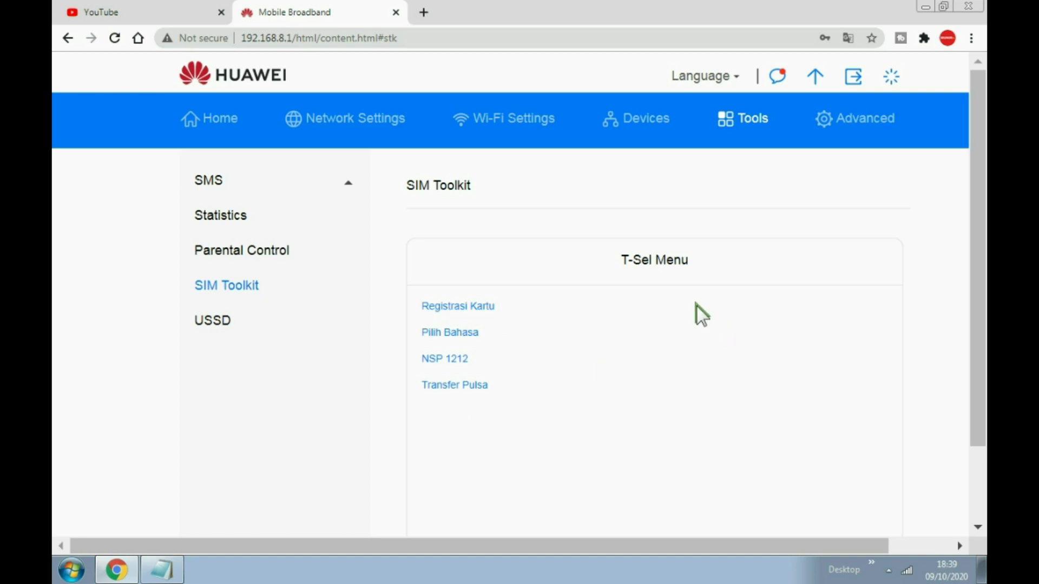
# Set the 2.4 GHz Wi-Fi bandwidth to 20MHz, leaving the channel on Auto
pyautogui.click(875, 122)
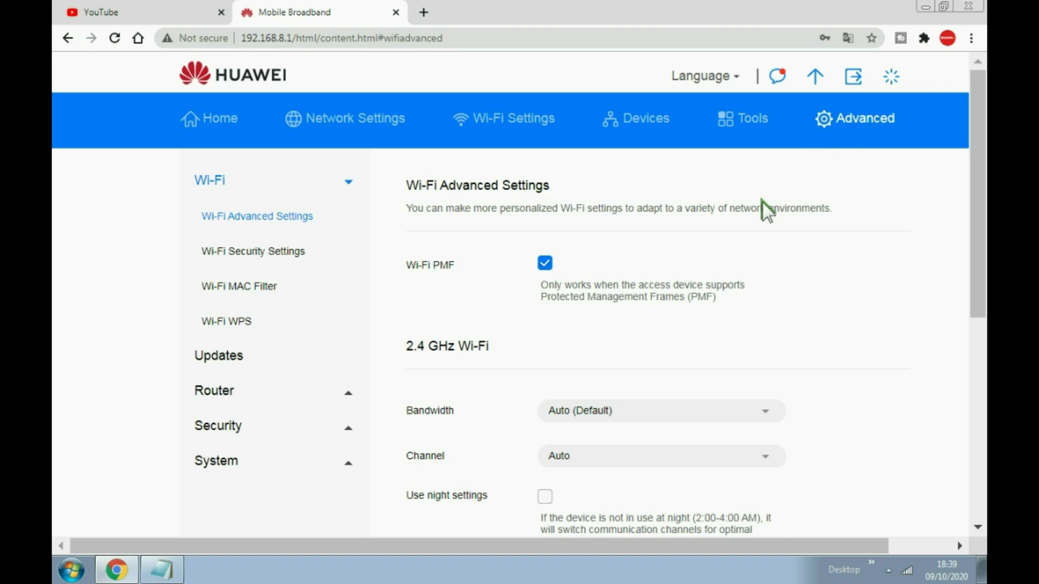
pyautogui.scroll(-1, 757, 206)
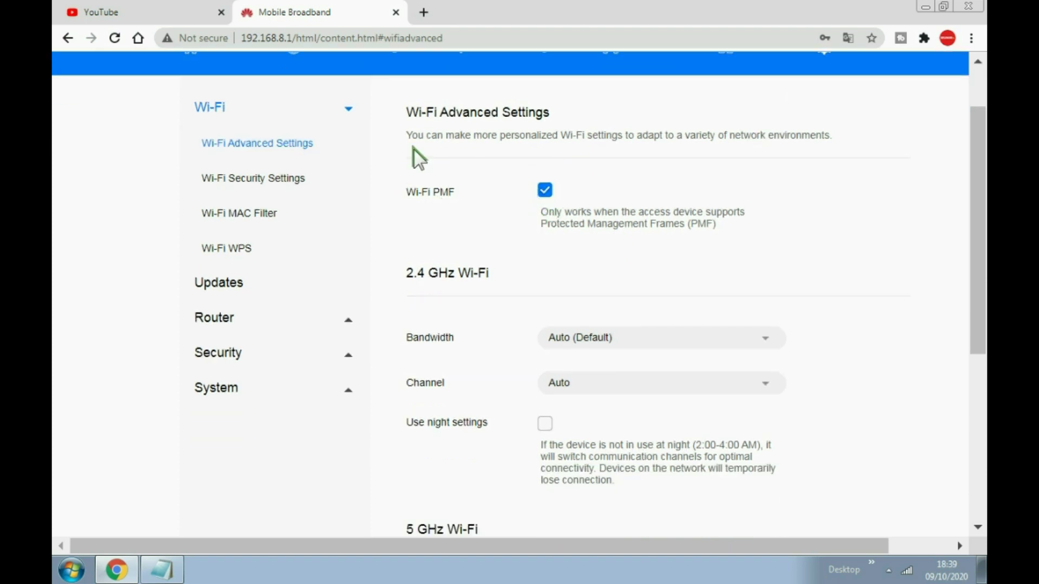
pyautogui.scroll(-4, 529, 181)
pyautogui.scroll(4, 529, 181)
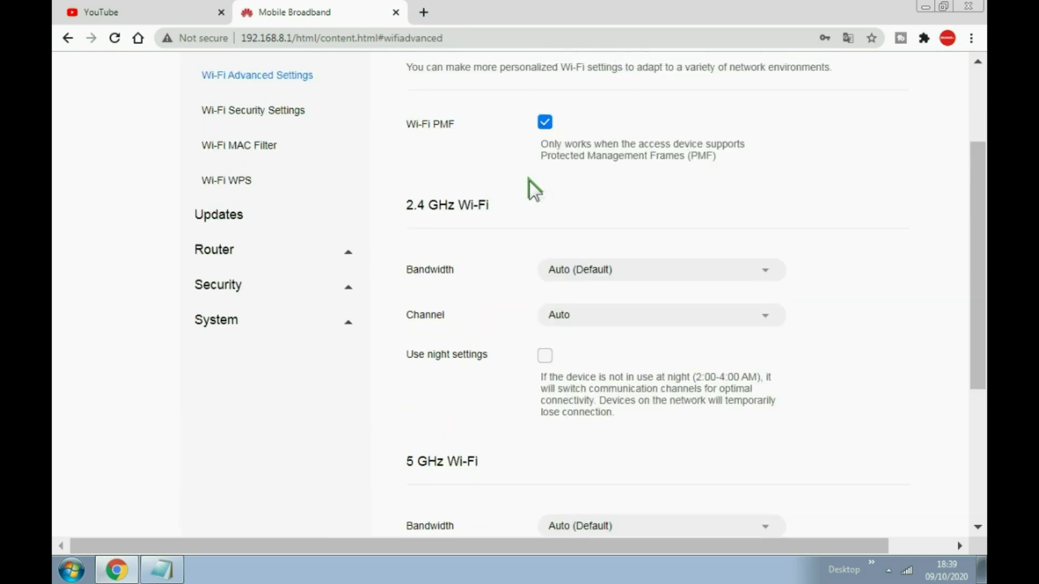
pyautogui.scroll(-3, 539, 270)
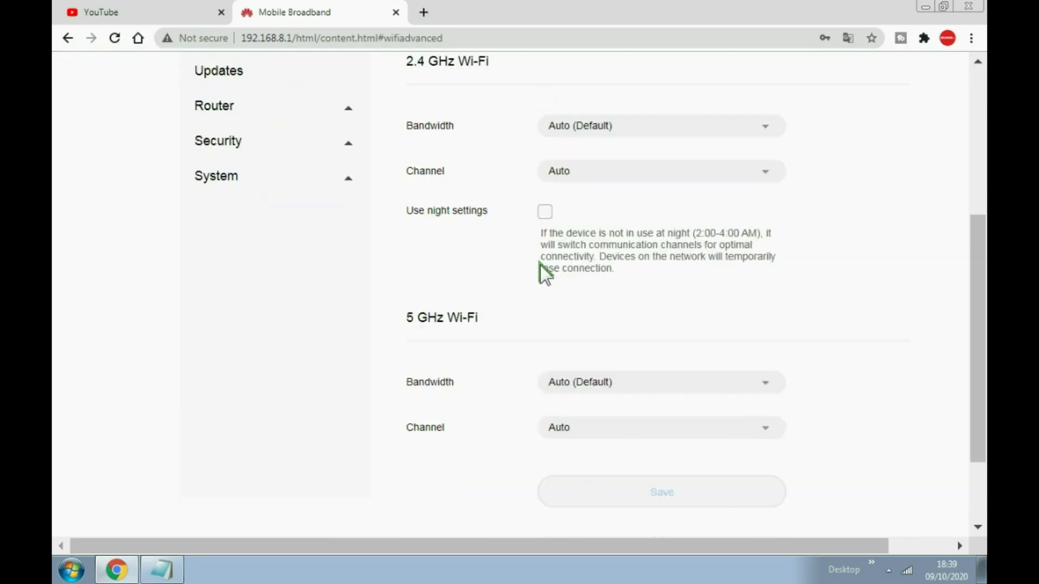
pyautogui.scroll(1, 571, 277)
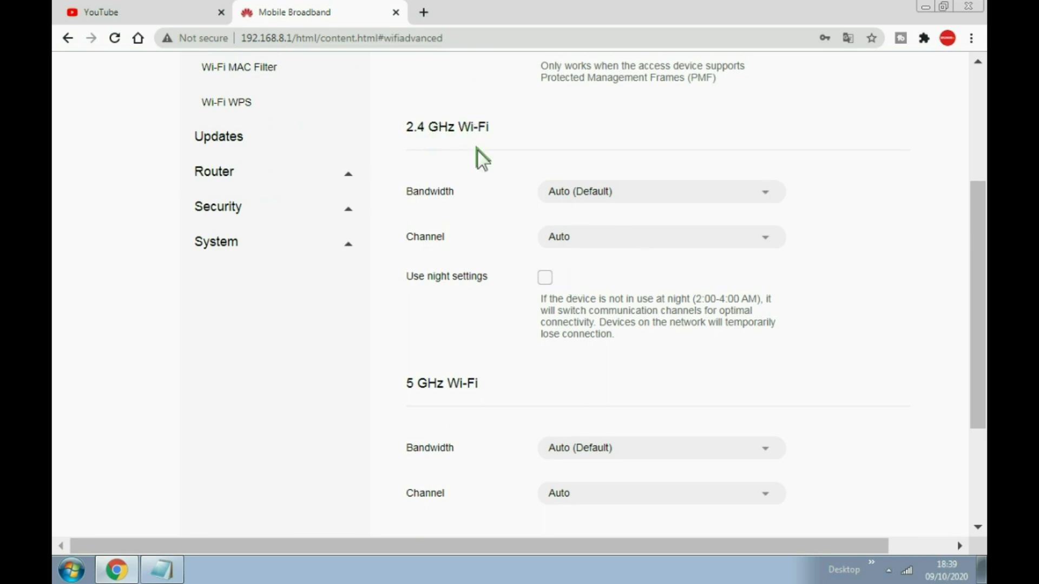
pyautogui.click(592, 192)
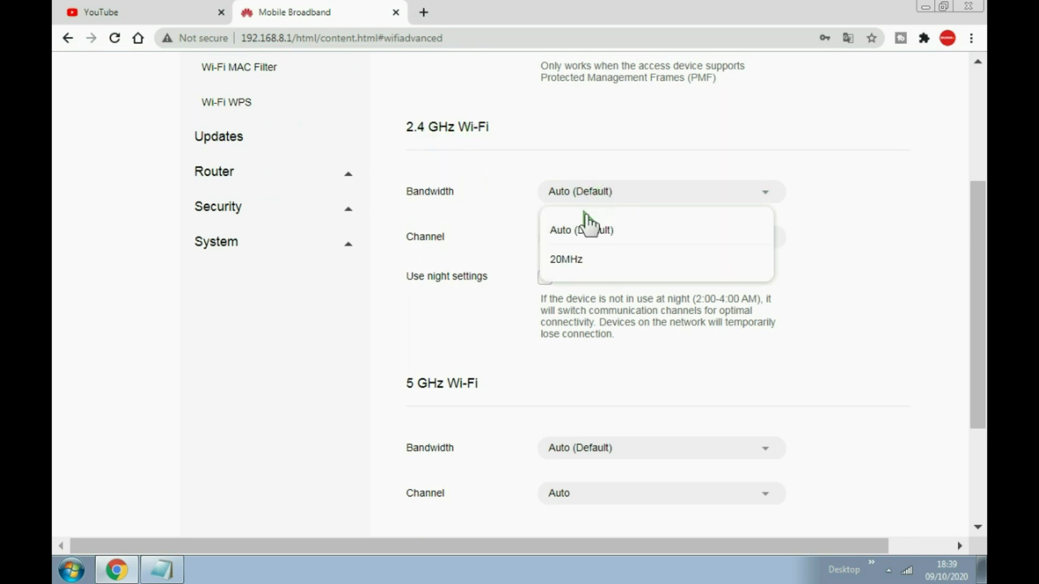
pyautogui.click(569, 262)
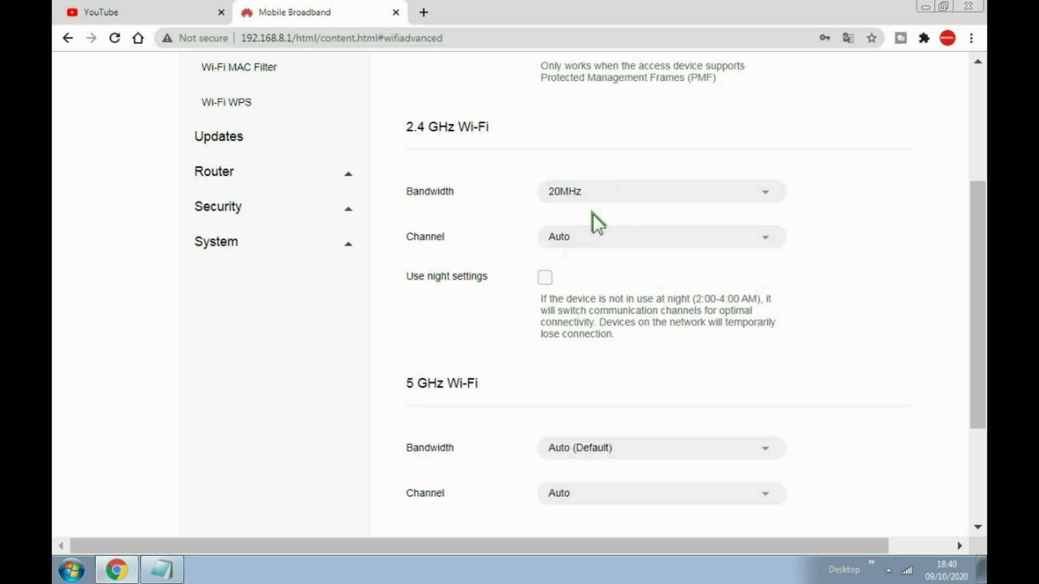
pyautogui.scroll(-1, 595, 206)
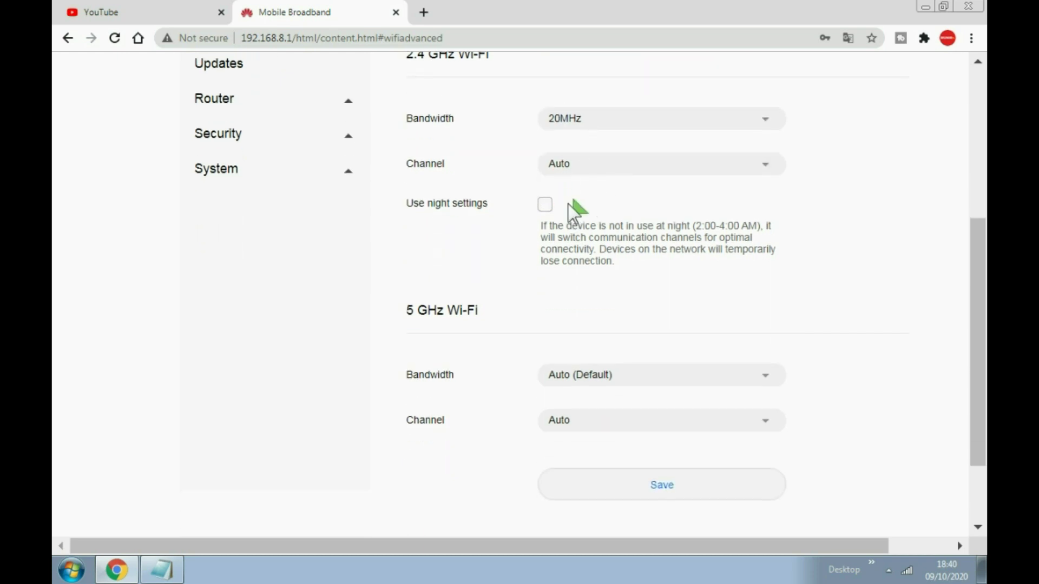
pyautogui.click(577, 164)
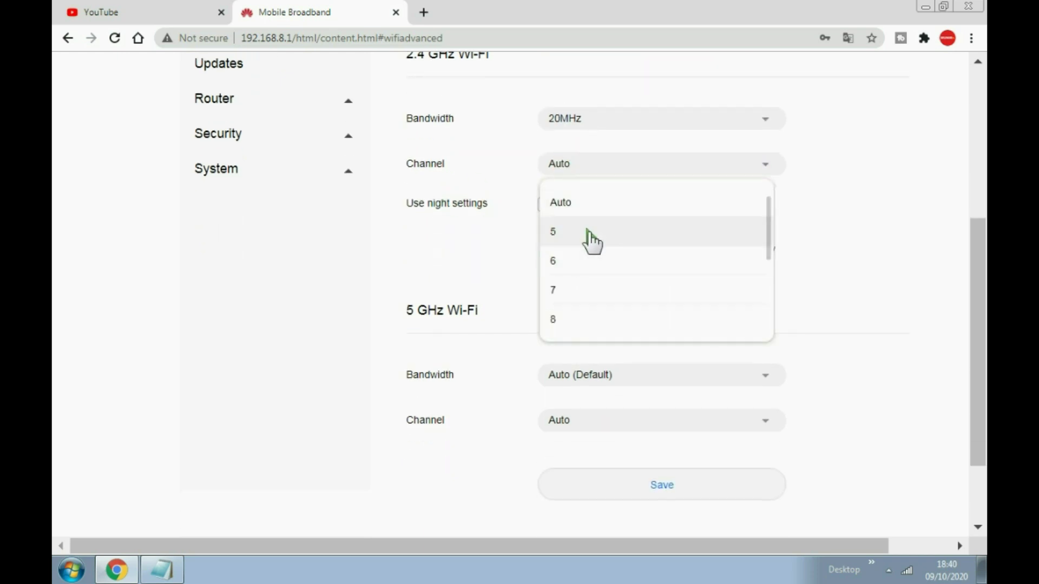
pyautogui.scroll(4, 611, 379)
pyautogui.scroll(-4, 606, 357)
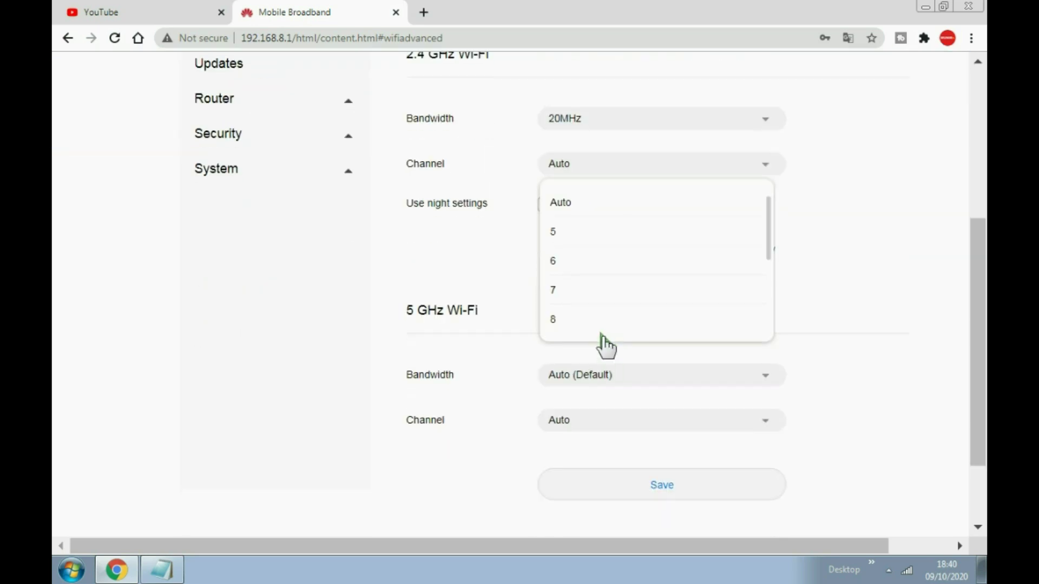
pyautogui.scroll(-2, 562, 279)
pyautogui.scroll(1, 565, 270)
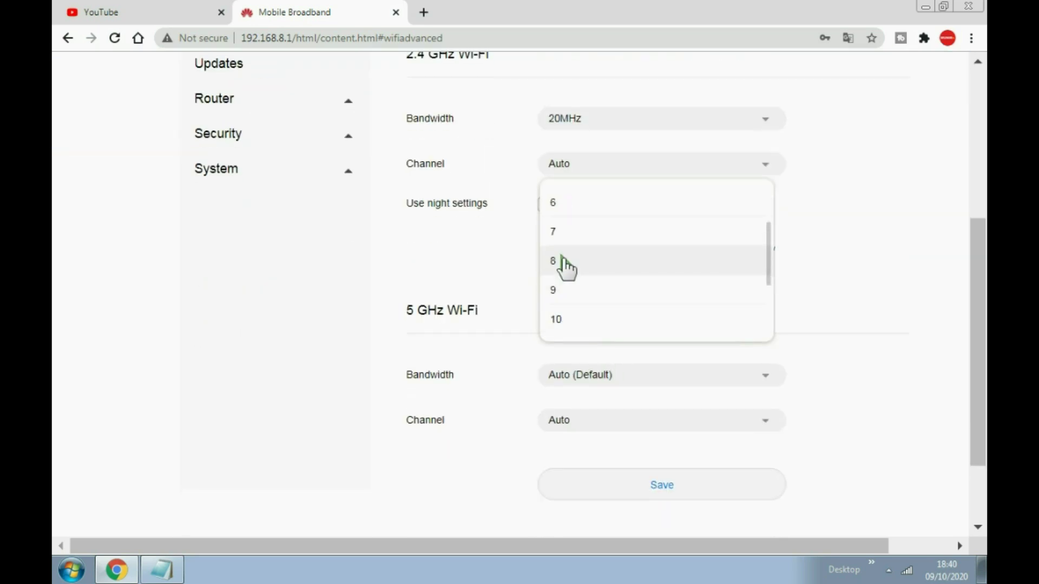
pyautogui.scroll(-4, 567, 269)
pyautogui.scroll(4, 578, 251)
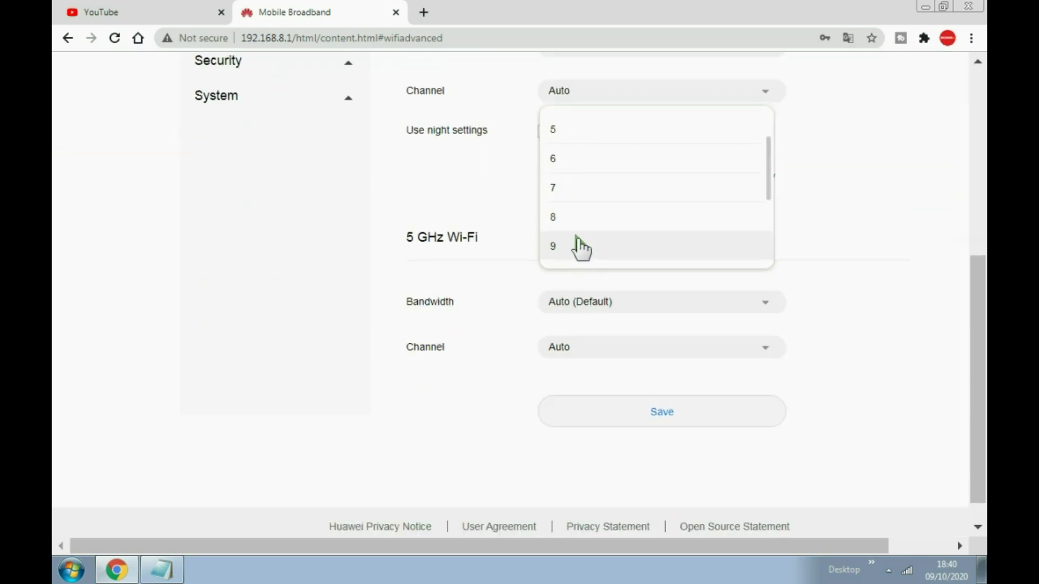
pyautogui.scroll(-4, 579, 249)
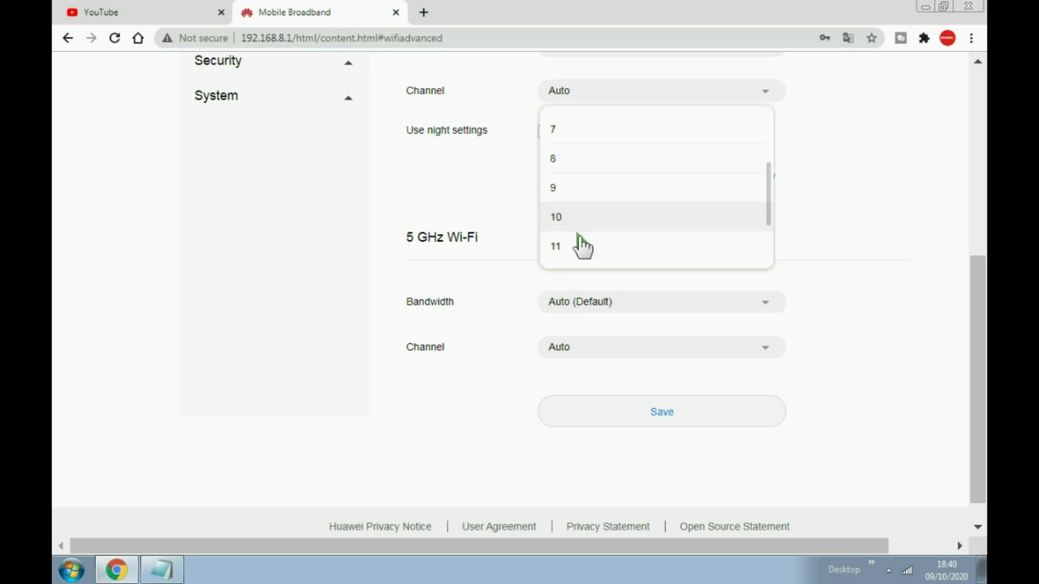
pyautogui.click(462, 145)
pyautogui.scroll(2, 536, 143)
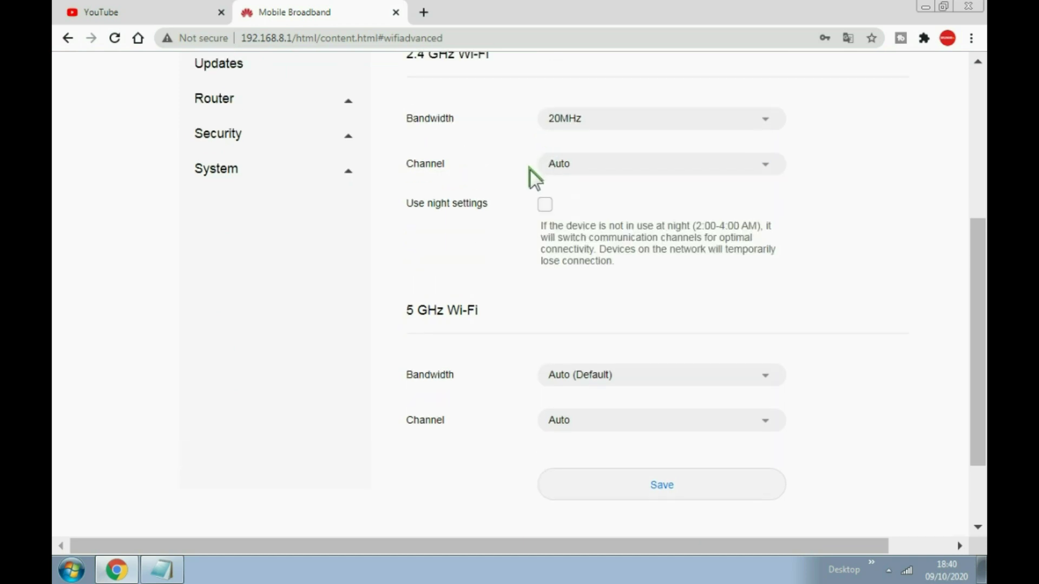
pyautogui.scroll(-2, 559, 180)
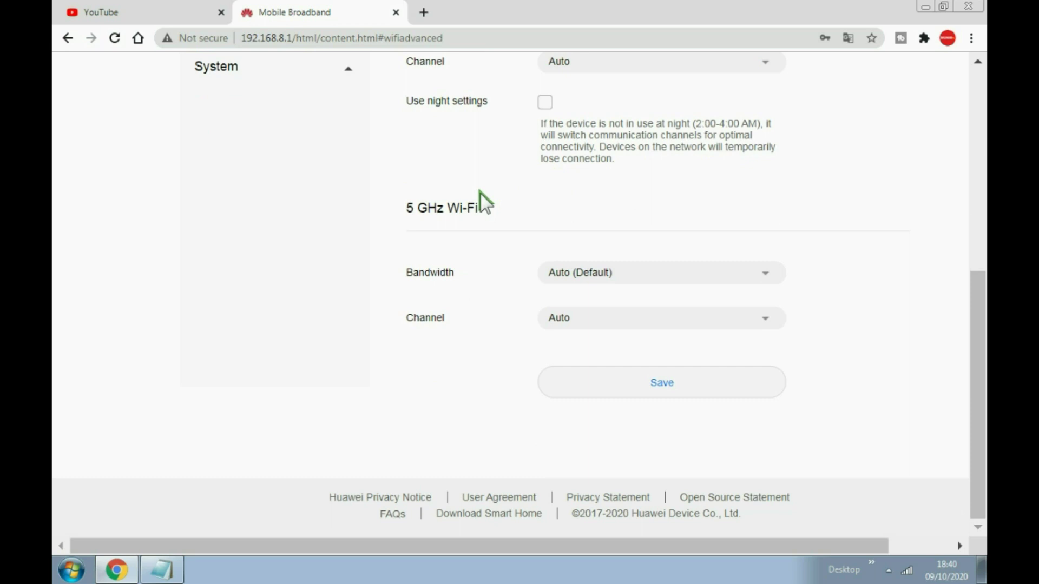
# Set the 5 GHz bandwidth to 20MHz with channel Auto and save the settings
pyautogui.click(591, 274)
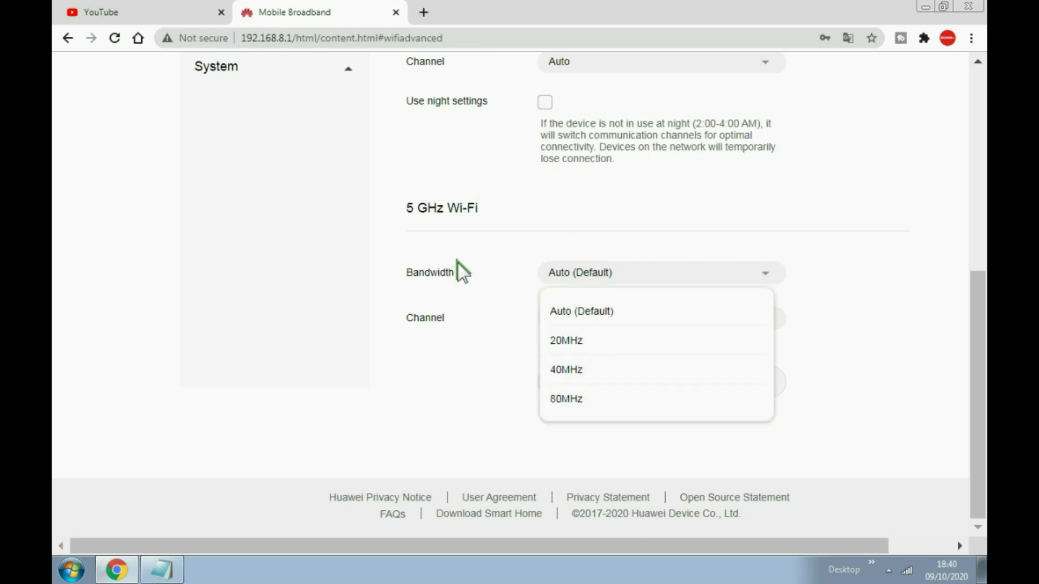
pyautogui.click(566, 341)
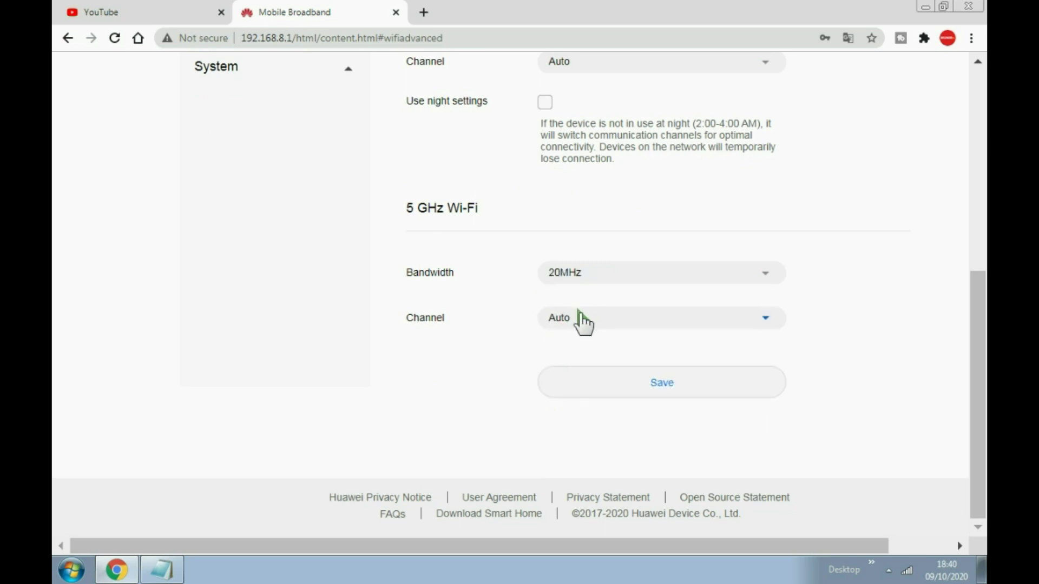
pyautogui.click(583, 320)
pyautogui.click(580, 320)
pyautogui.scroll(1, 568, 319)
pyautogui.click(683, 448)
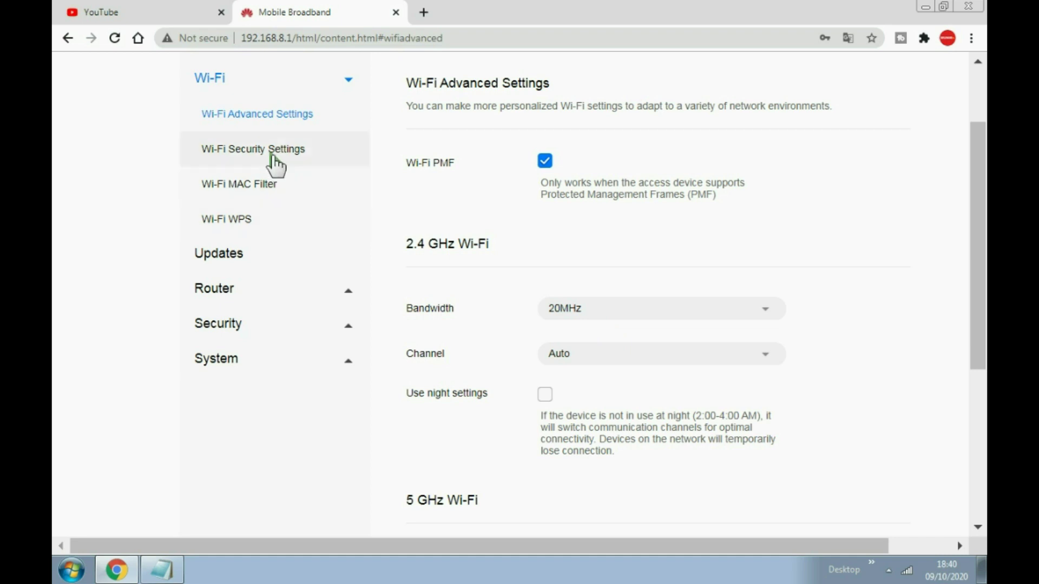
pyautogui.click(270, 149)
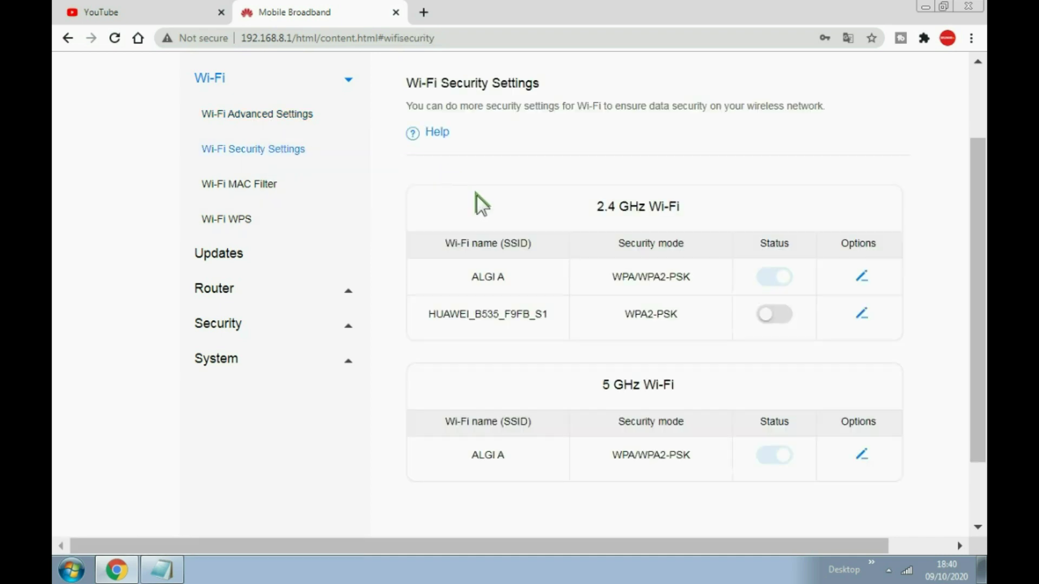
# Switch the HUAWEI_B535_F9FB_S1 network on and back off, checking the PC's visible networks
pyautogui.scroll(-2, 839, 246)
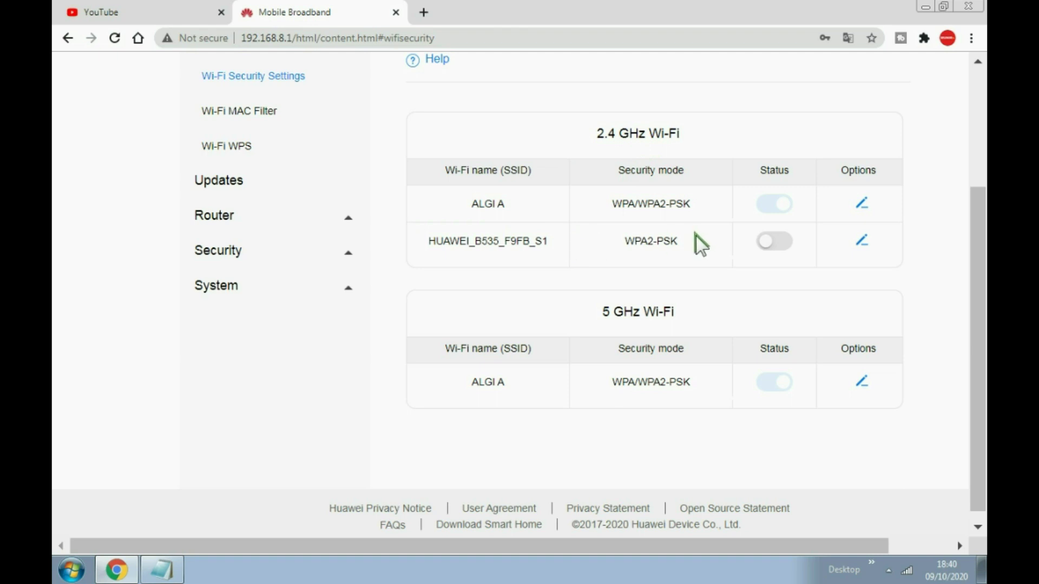
pyautogui.moveTo(474, 201); pyautogui.dragTo(499, 203)
pyautogui.moveTo(437, 241); pyautogui.dragTo(548, 242)
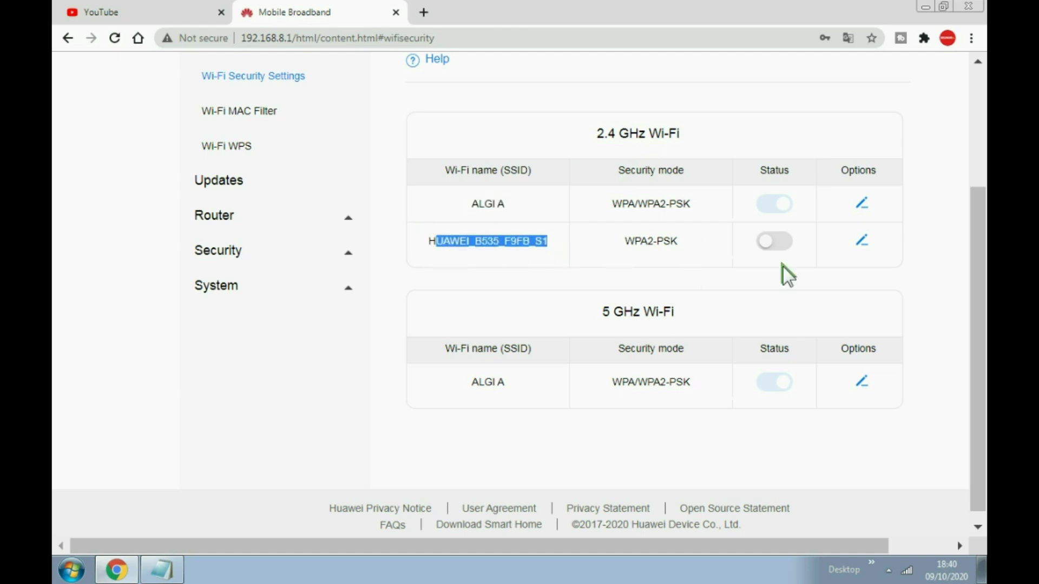
pyautogui.click(782, 241)
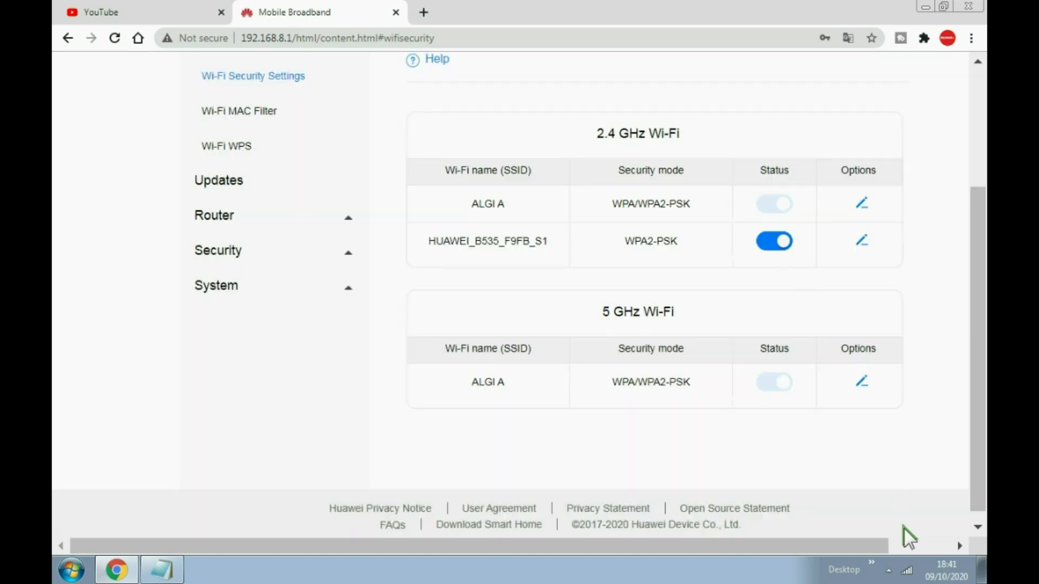
pyautogui.click(906, 570)
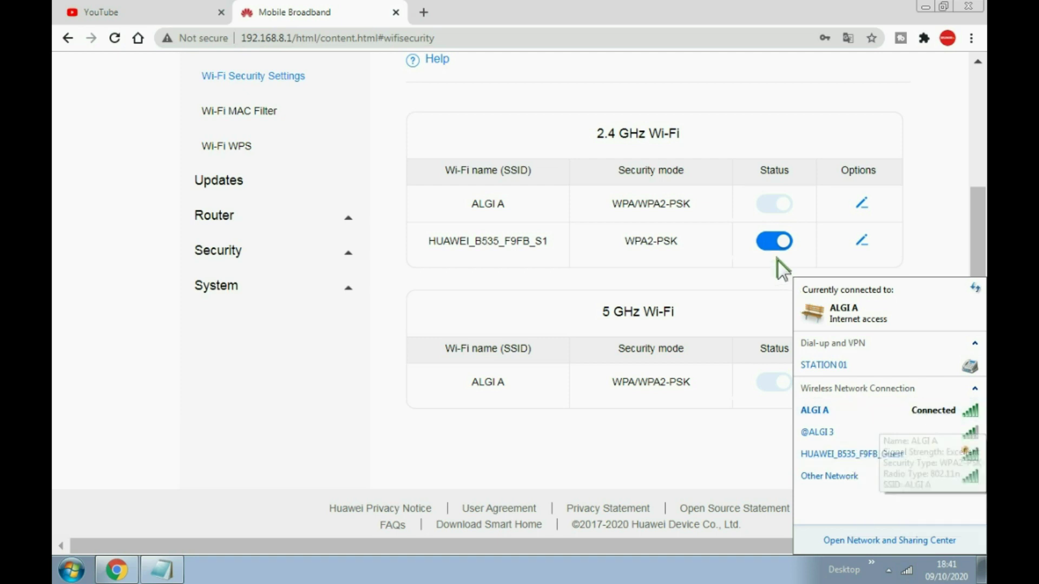
pyautogui.click(771, 241)
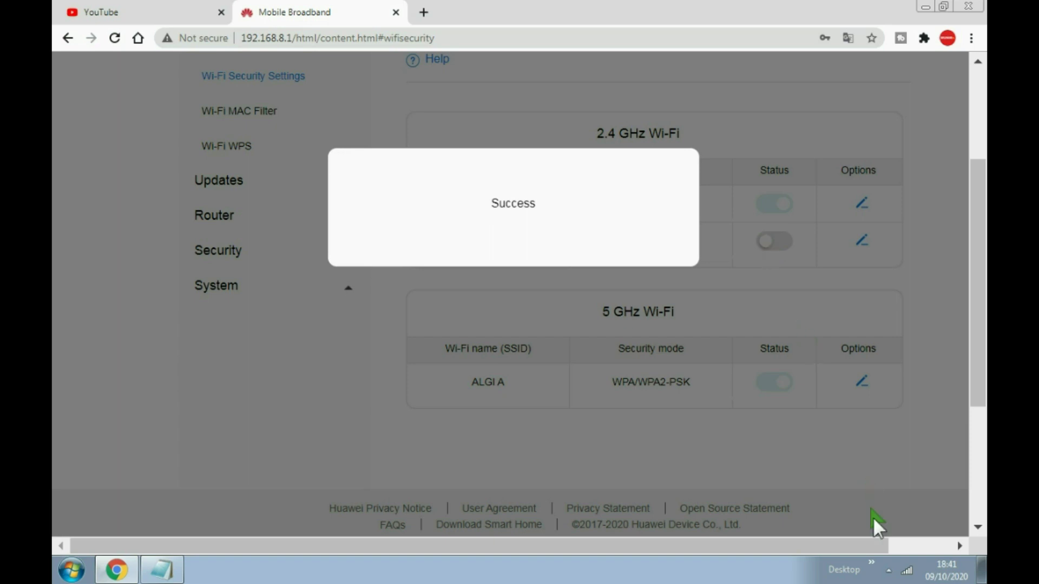
pyautogui.click(906, 569)
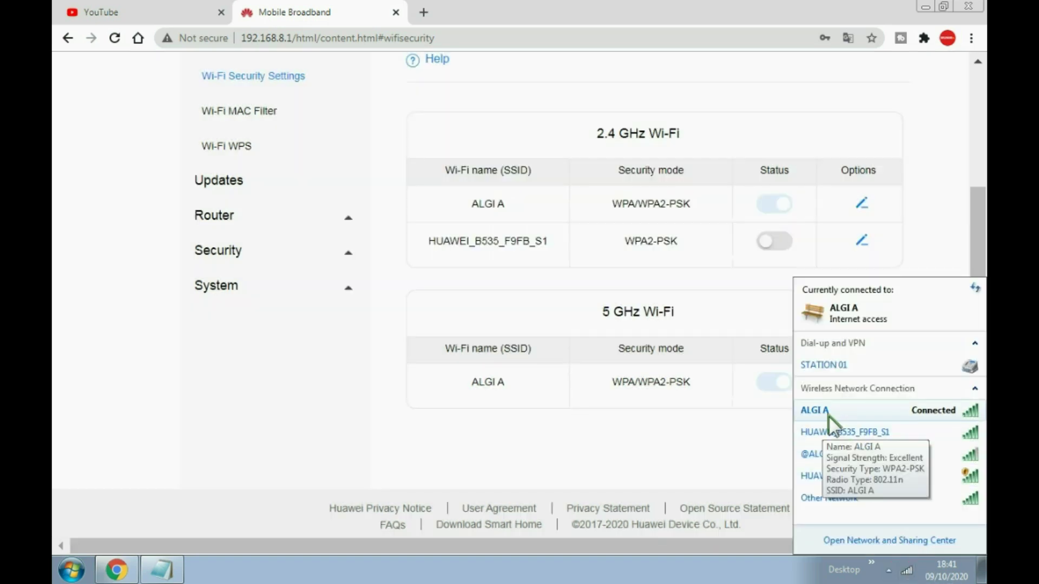
pyautogui.click(905, 185)
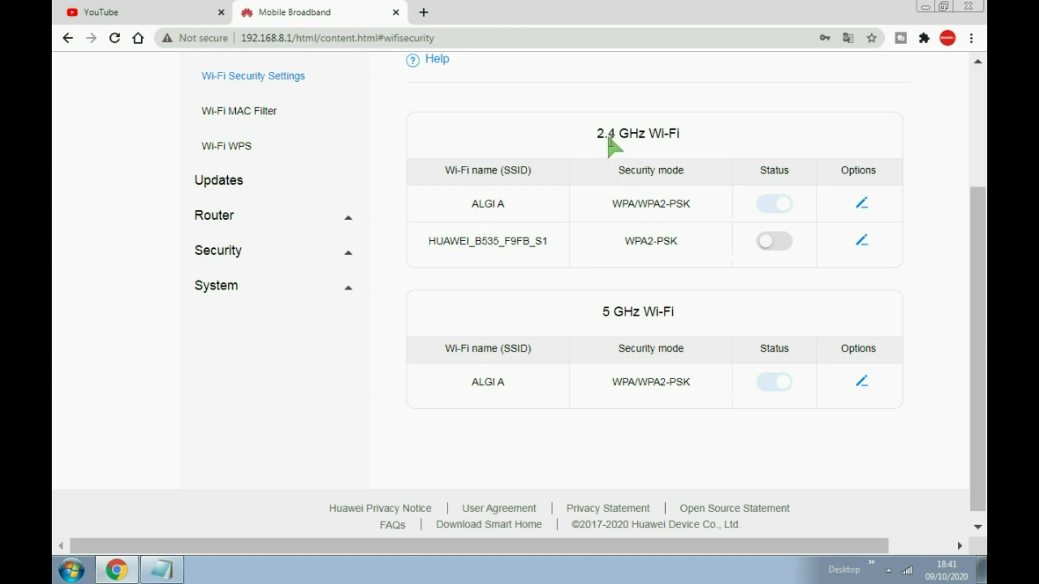
# Verify in the Windows network tray that the PC is connected to ALGI A
pyautogui.click(627, 313)
pyautogui.click(908, 569)
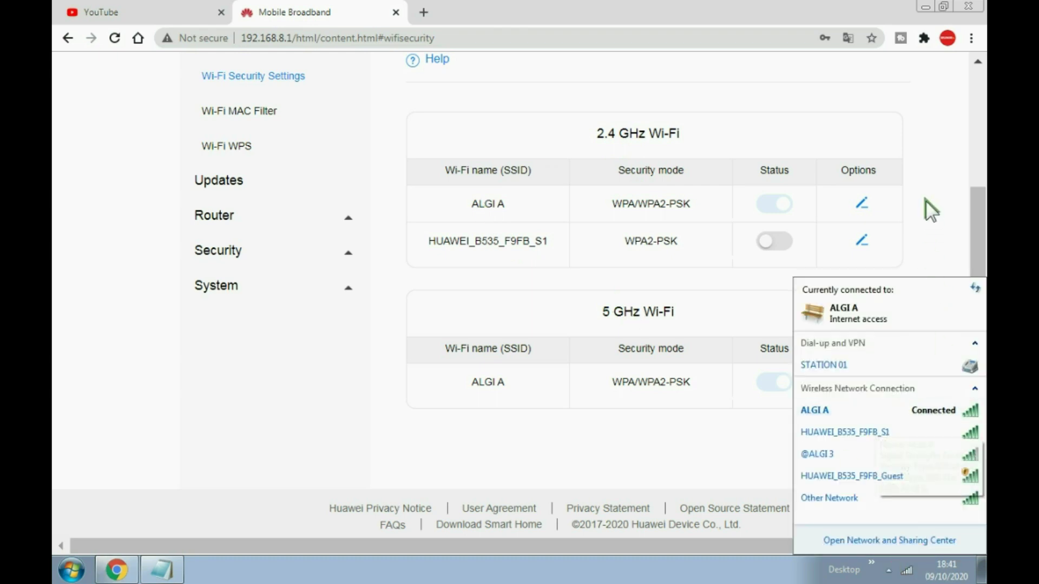
pyautogui.click(922, 143)
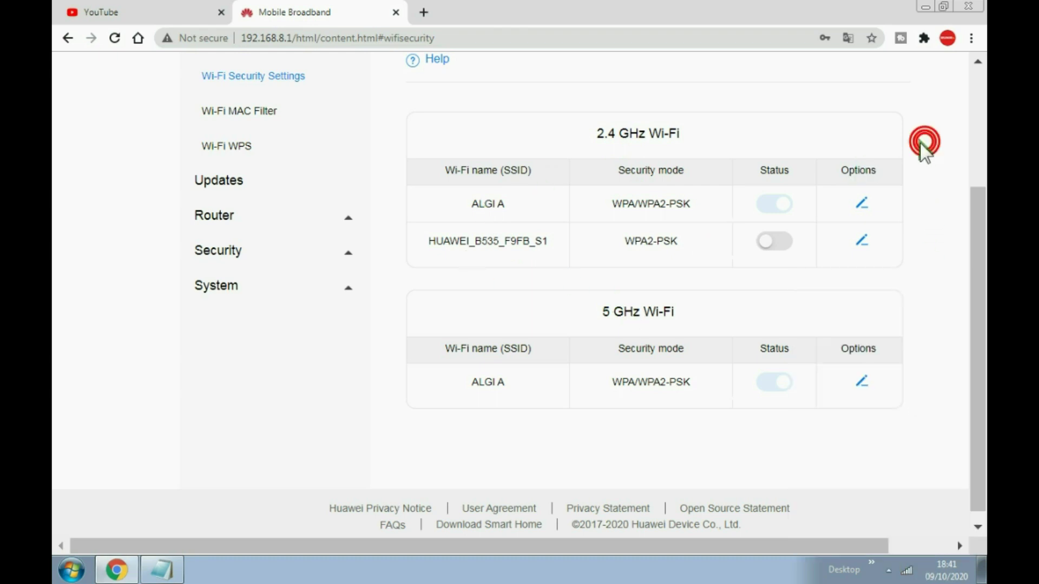
pyautogui.scroll(3, 620, 288)
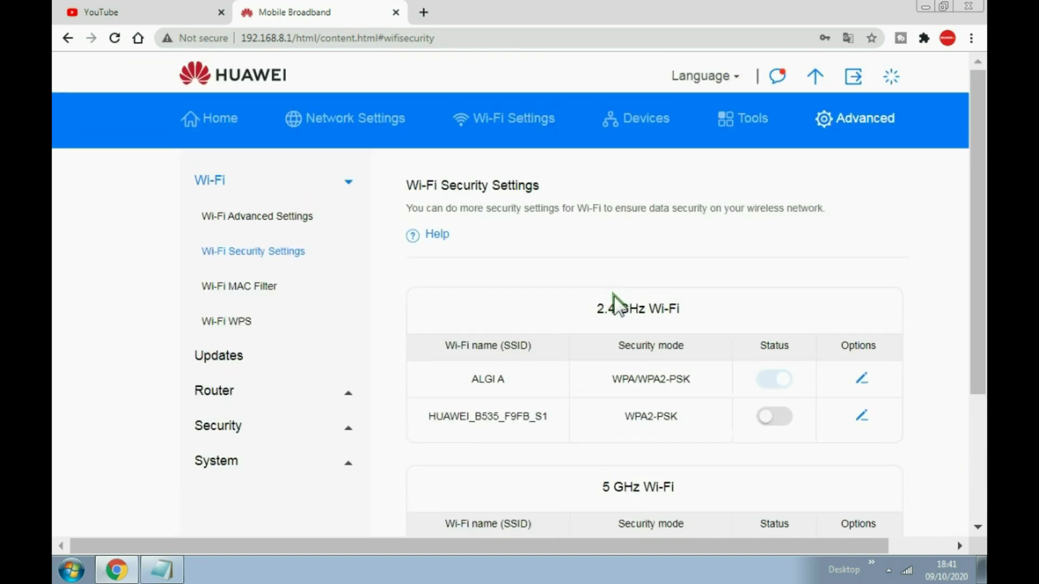
# Check the online Devices list and the PC's tray connection, then return to Advanced Wi-Fi settings
pyautogui.click(506, 120)
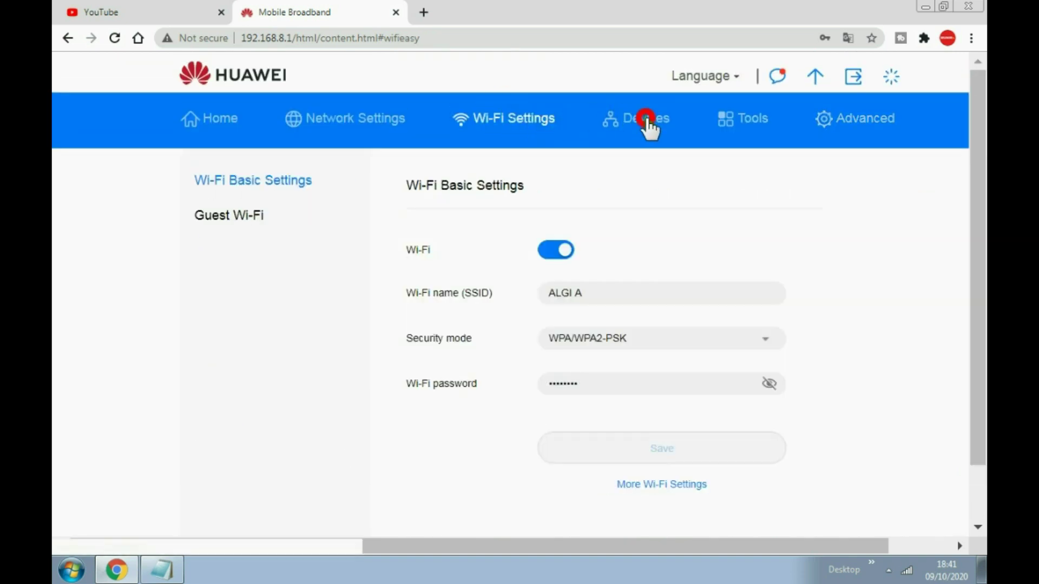
pyautogui.click(648, 126)
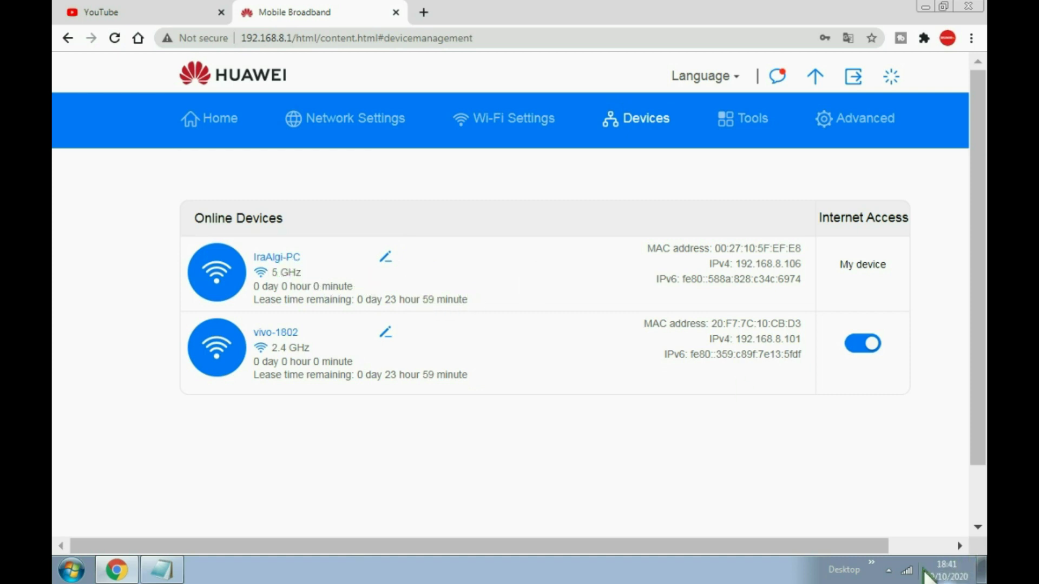
pyautogui.click(906, 571)
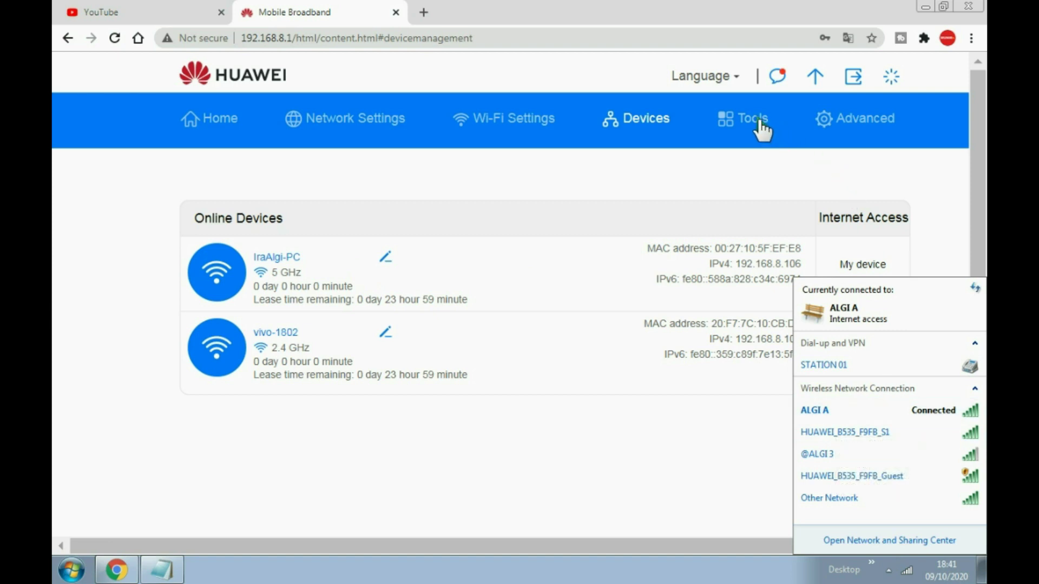
pyautogui.click(833, 119)
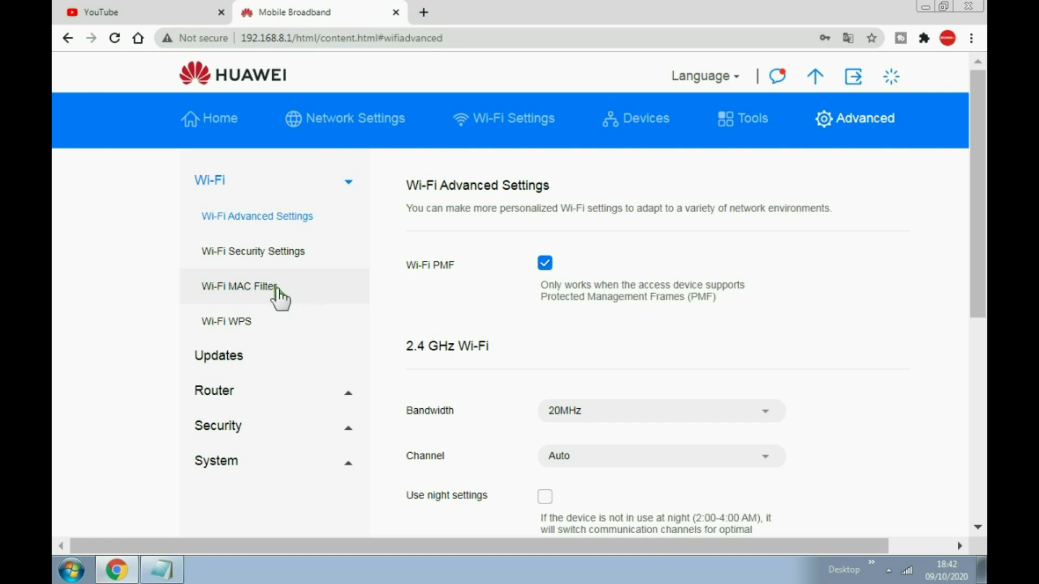
# Review the Wi-Fi MAC Filter page, leaving it off, then move to Updates
pyautogui.scroll(-1, 281, 296)
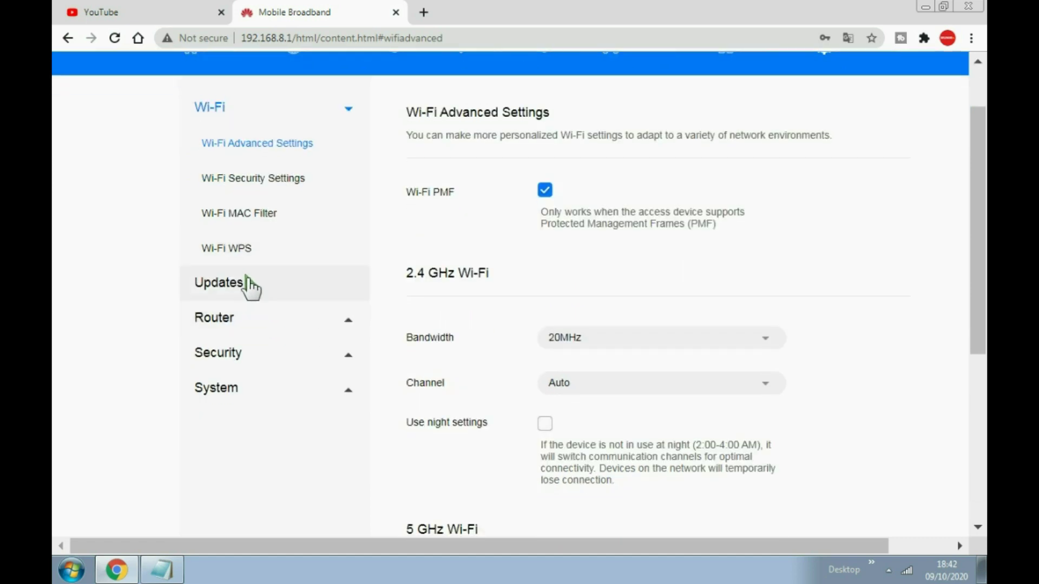
pyautogui.click(260, 213)
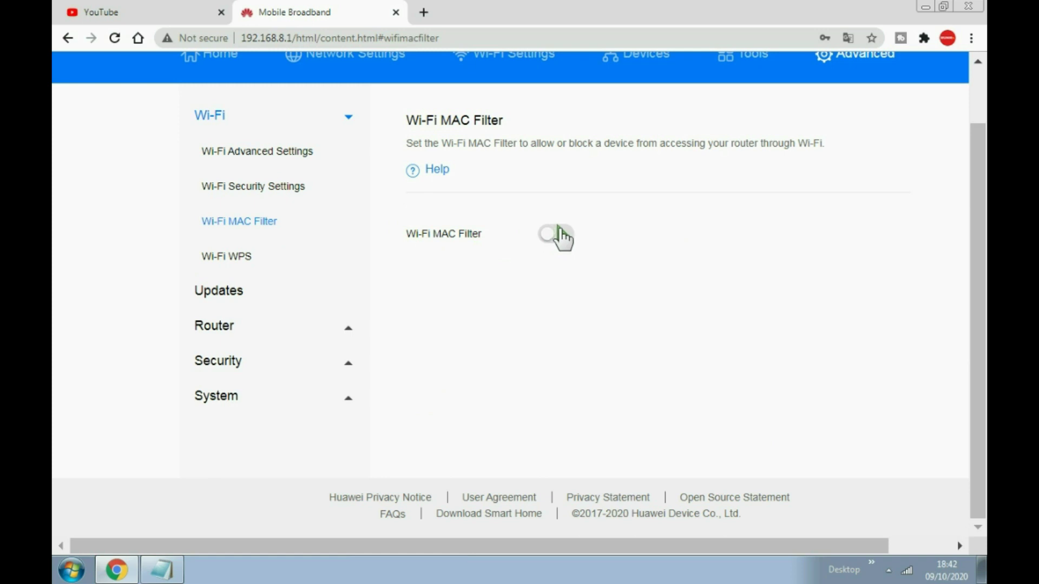
pyautogui.scroll(2, 561, 236)
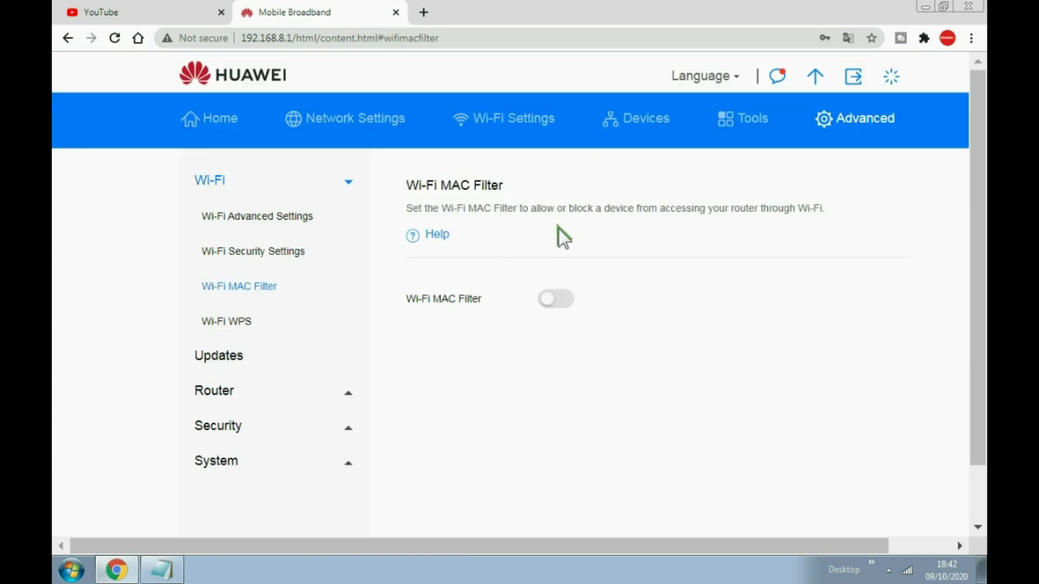
pyautogui.scroll(-2, 560, 236)
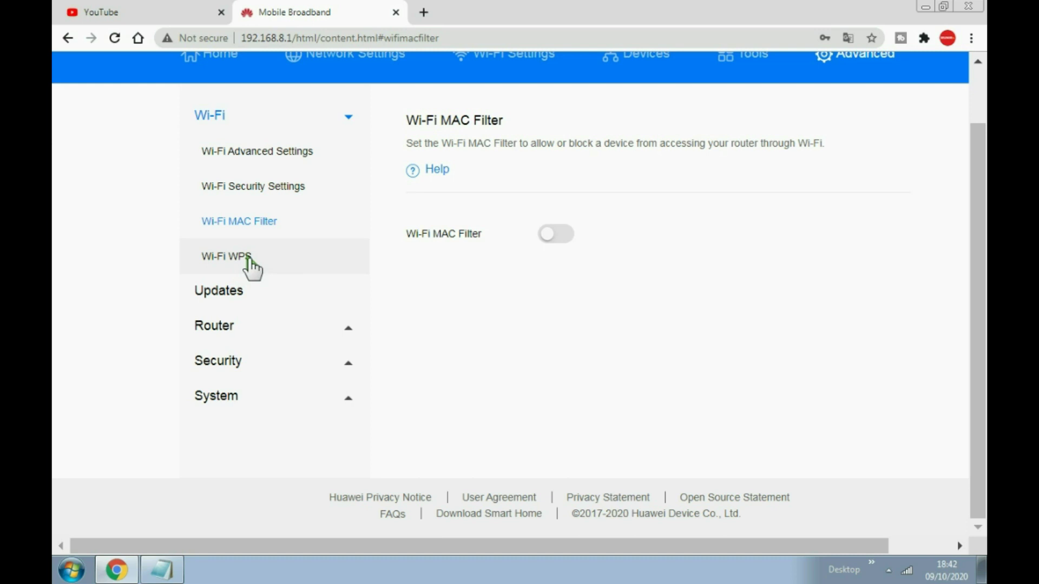
pyautogui.click(225, 291)
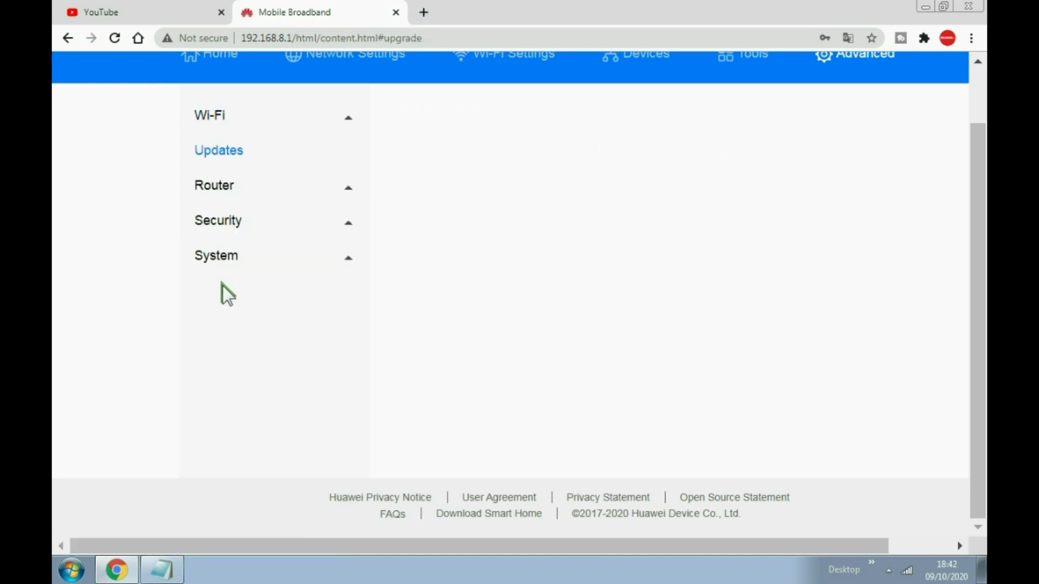
# Confirm firmware 10.0.3.1(H195SP10C983) has no new versions, then go to Router DHCP settings
pyautogui.scroll(-1, 775, 304)
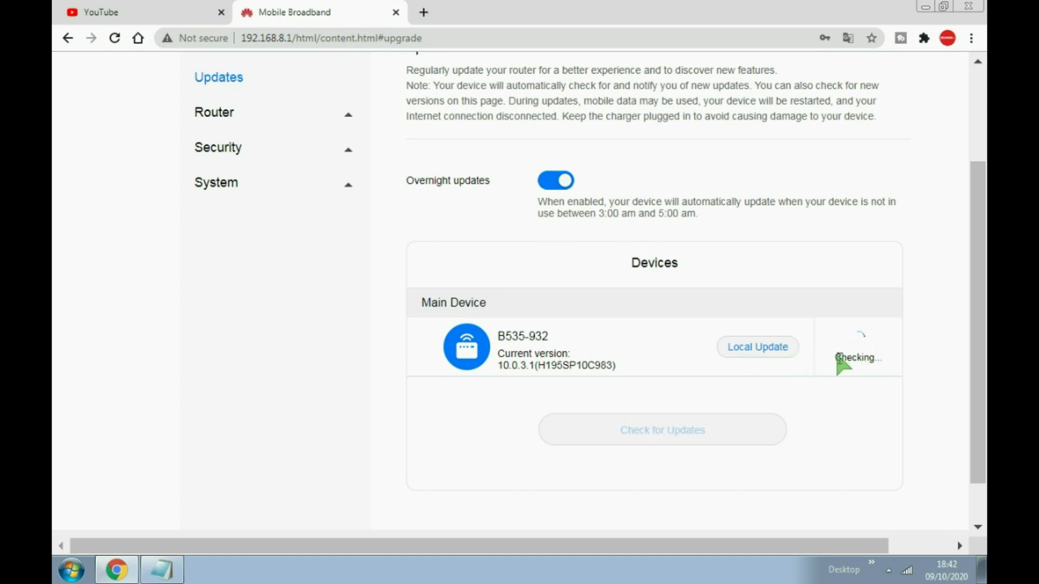
pyautogui.moveTo(838, 357); pyautogui.dragTo(872, 363)
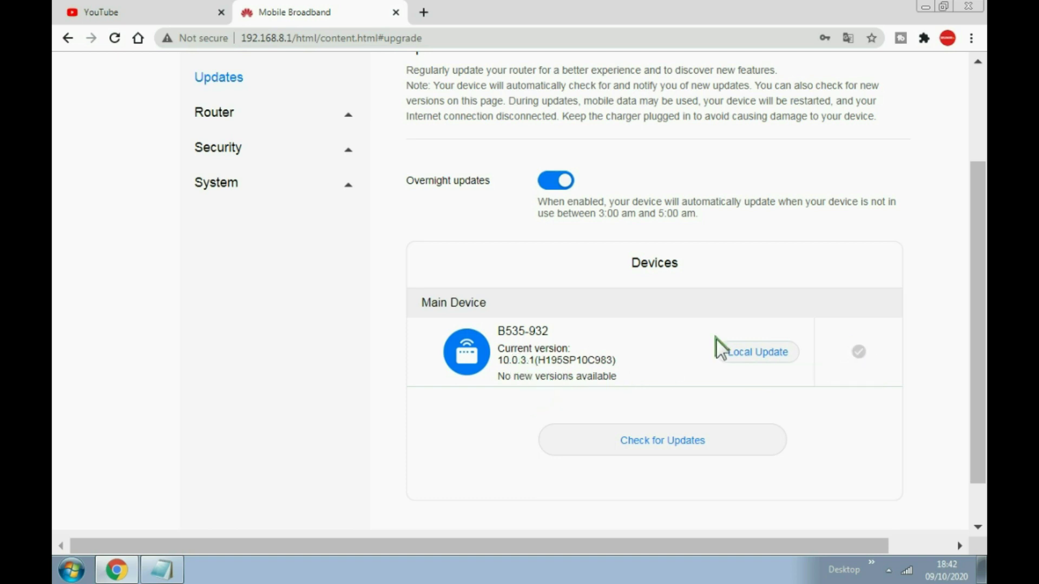
pyautogui.scroll(2, 336, 220)
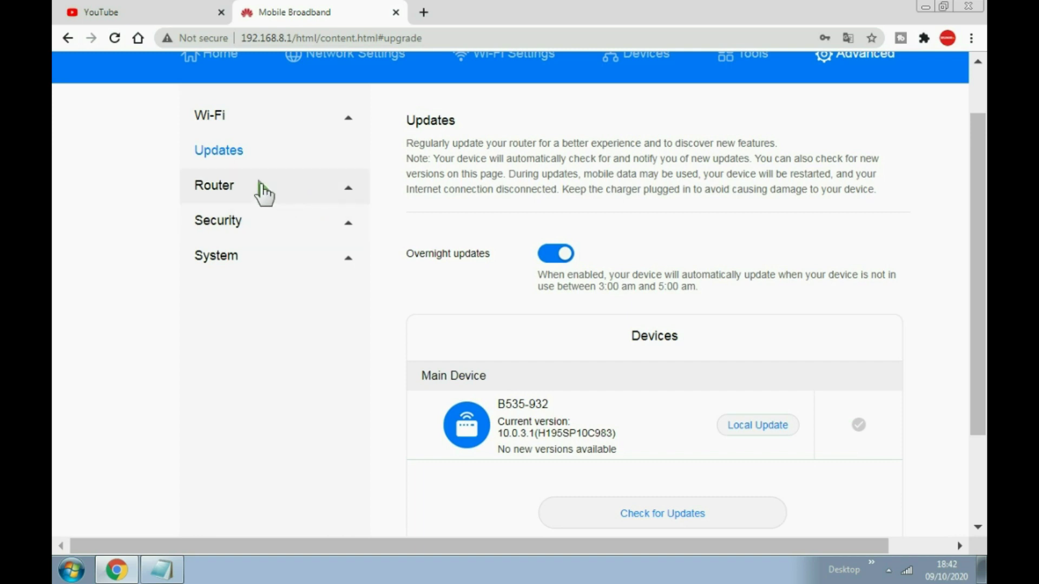
pyautogui.click(242, 183)
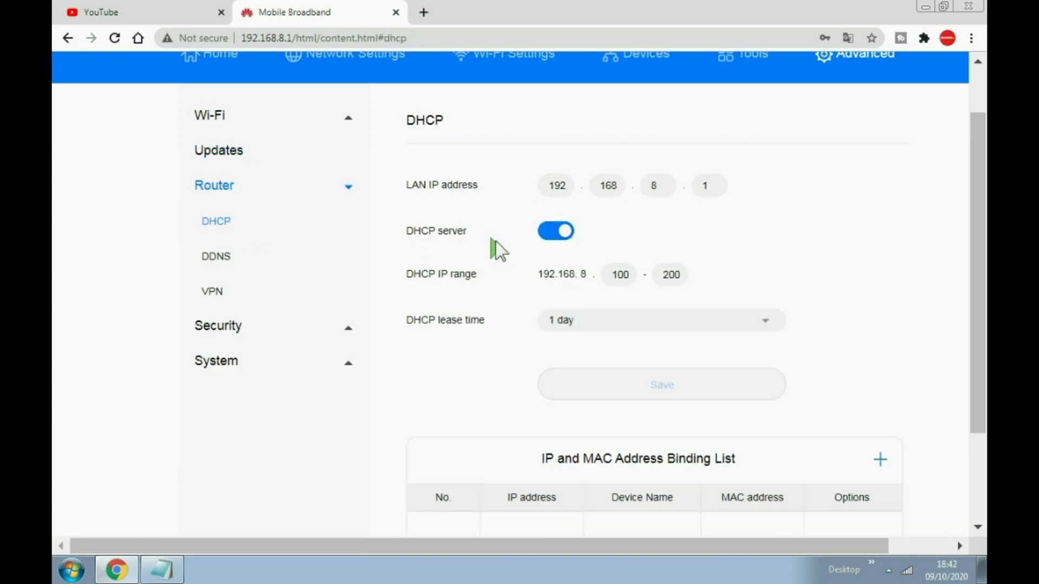
# Inspect the DHCP LAN IP and address range unchanged, then open the Security Firewall page
pyautogui.click(713, 187)
pyautogui.scroll(-2, 688, 285)
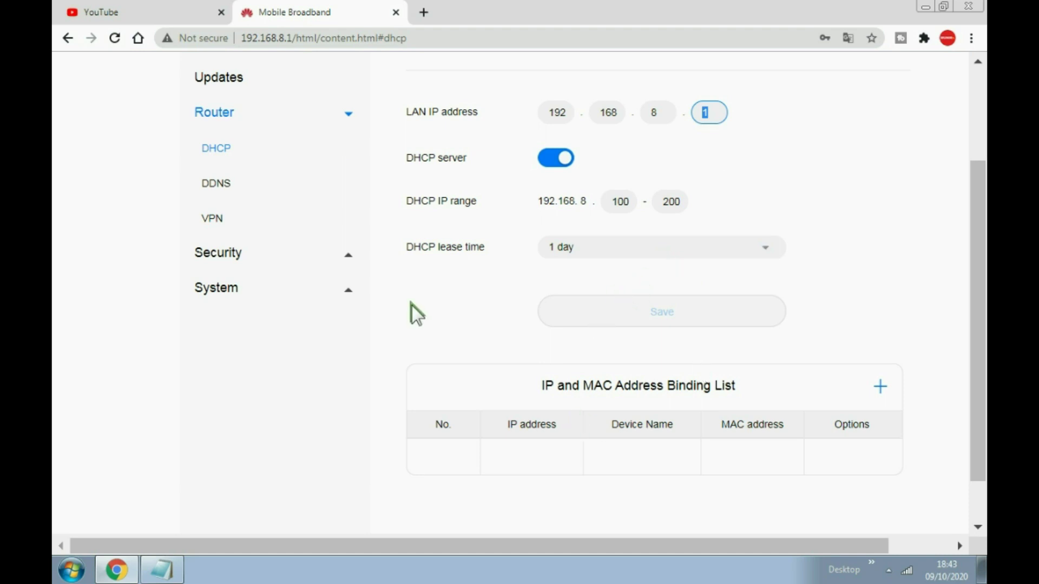
pyautogui.click(349, 255)
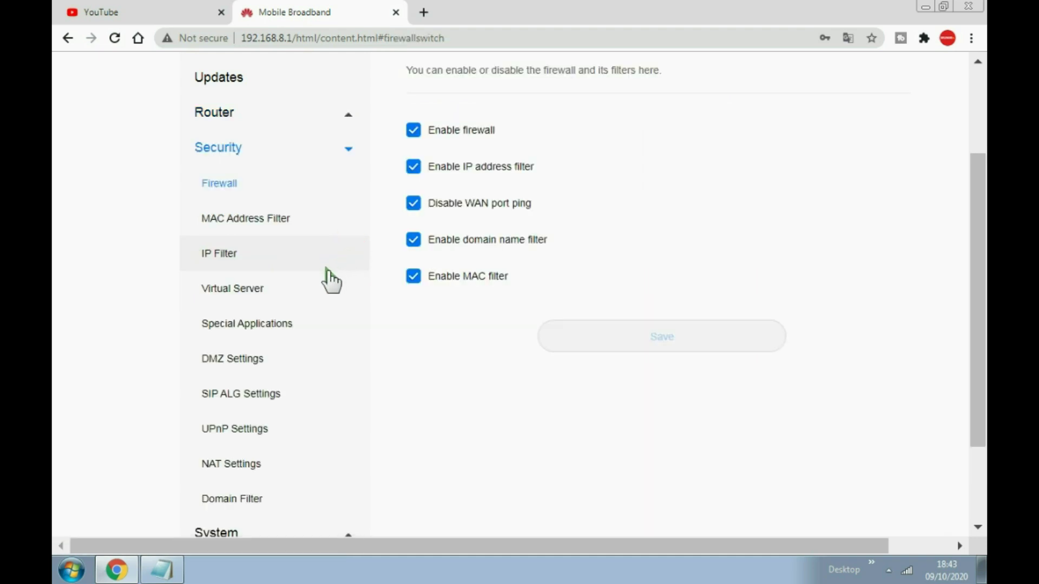
# Untick IP address filter, WAN ping blocking, domain name and MAC filters, keep the firewall on, and save
pyautogui.click(227, 183)
pyautogui.click(416, 171)
pyautogui.click(413, 204)
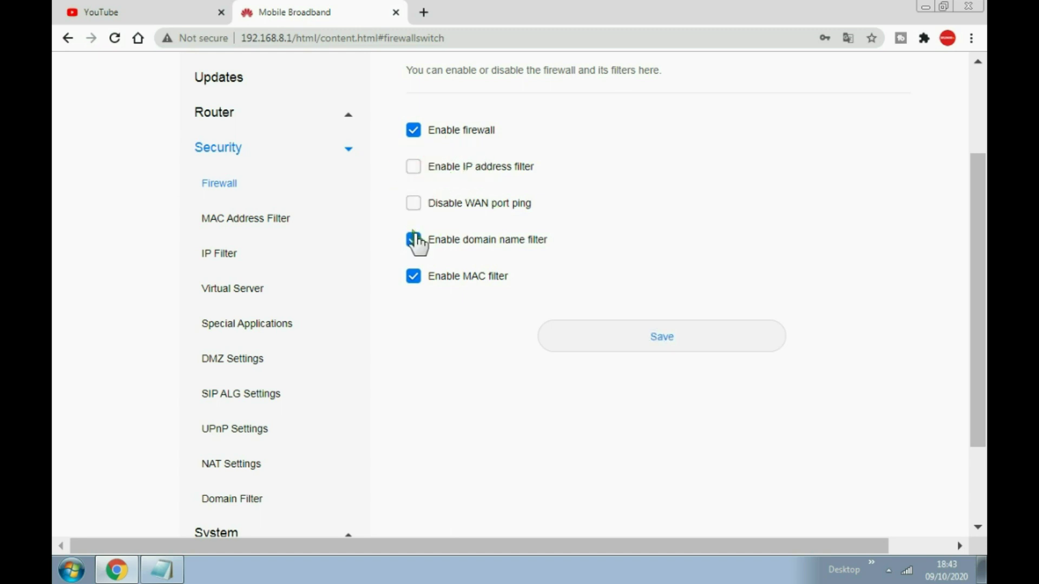
pyautogui.click(415, 240)
pyautogui.click(682, 338)
pyautogui.scroll(-3, 390, 296)
# Browse the SIP ALG, UPnP (switching it on) and NAT settings pages
pyautogui.click(259, 277)
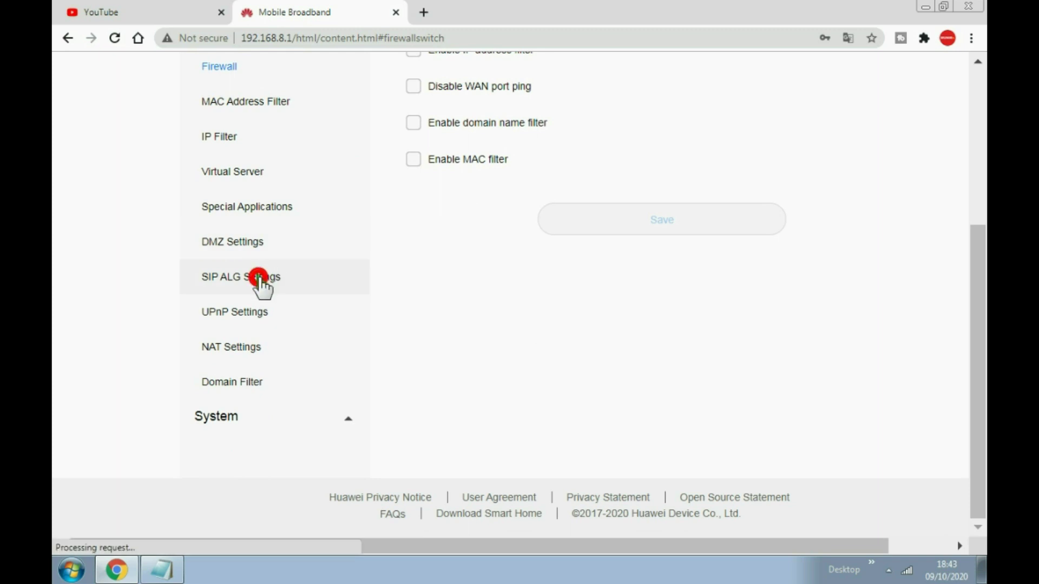
pyautogui.scroll(1, 553, 100)
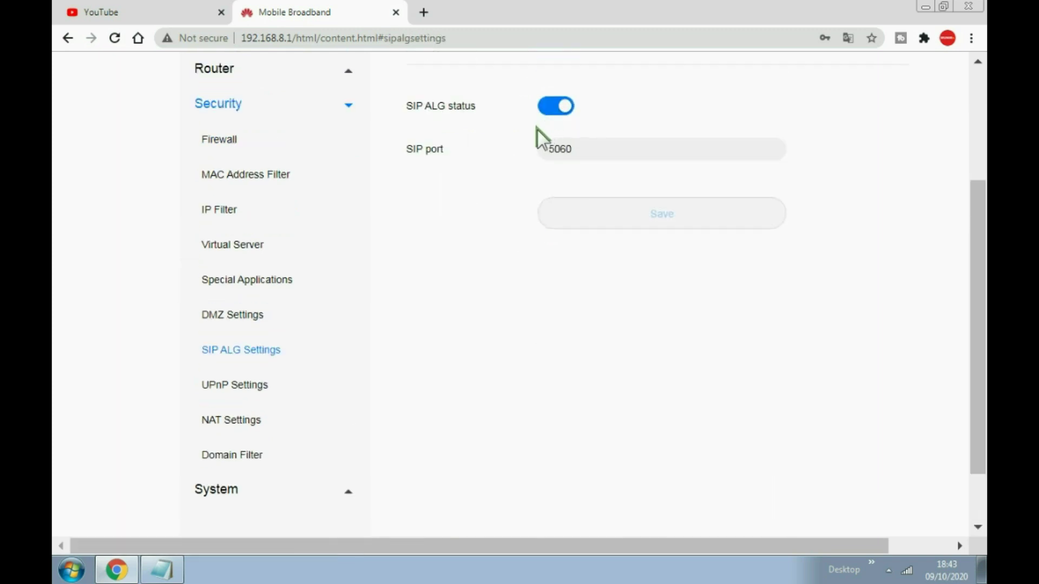
pyautogui.click(248, 387)
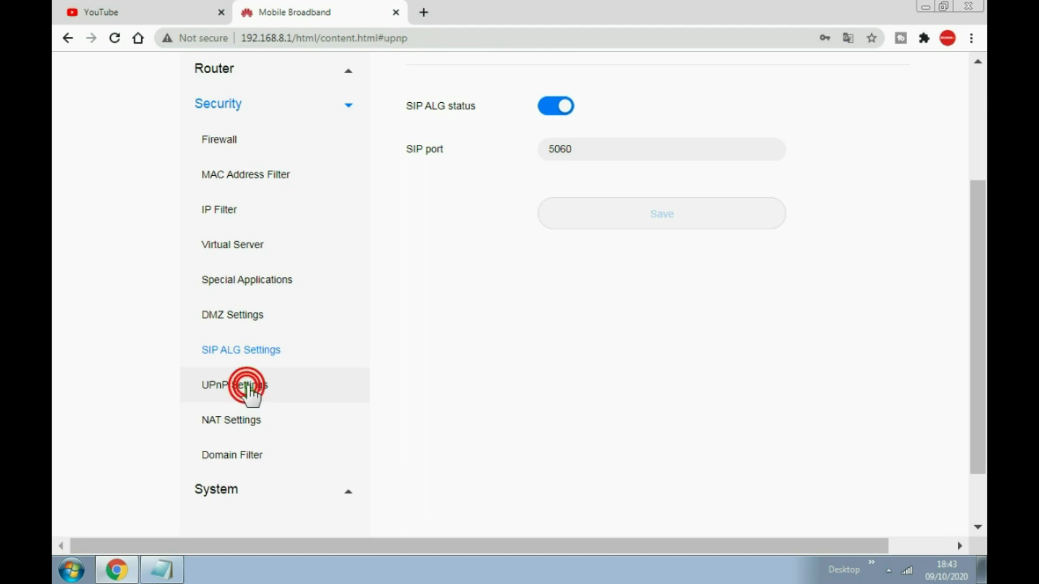
pyautogui.click(560, 107)
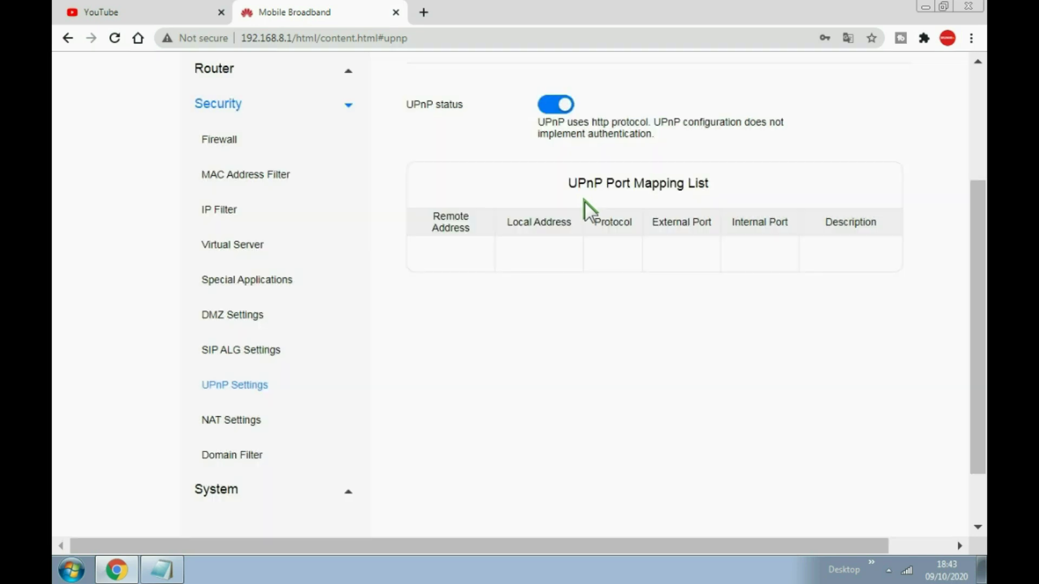
pyautogui.scroll(-3, 492, 243)
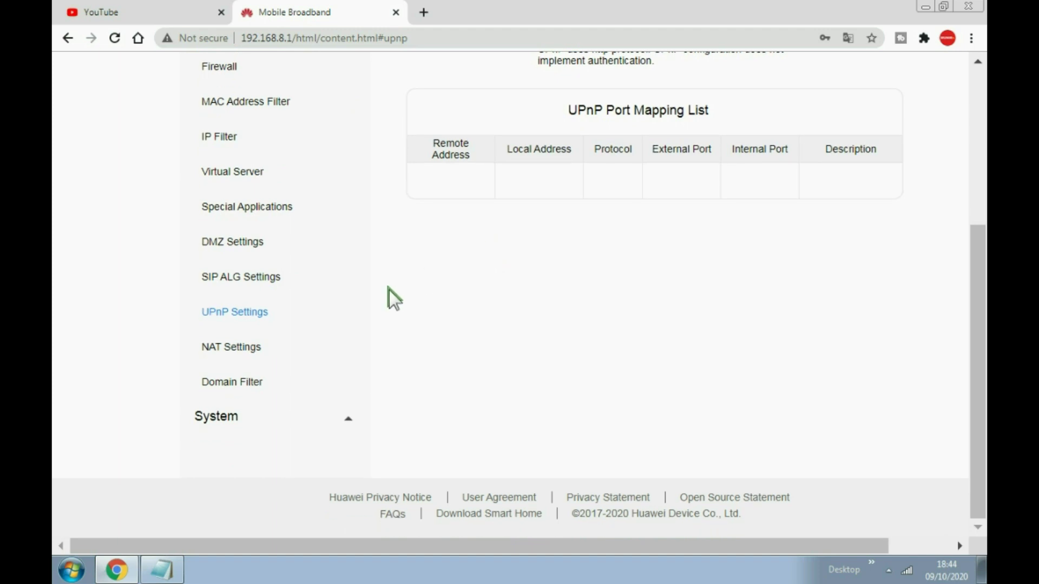
pyautogui.click(250, 358)
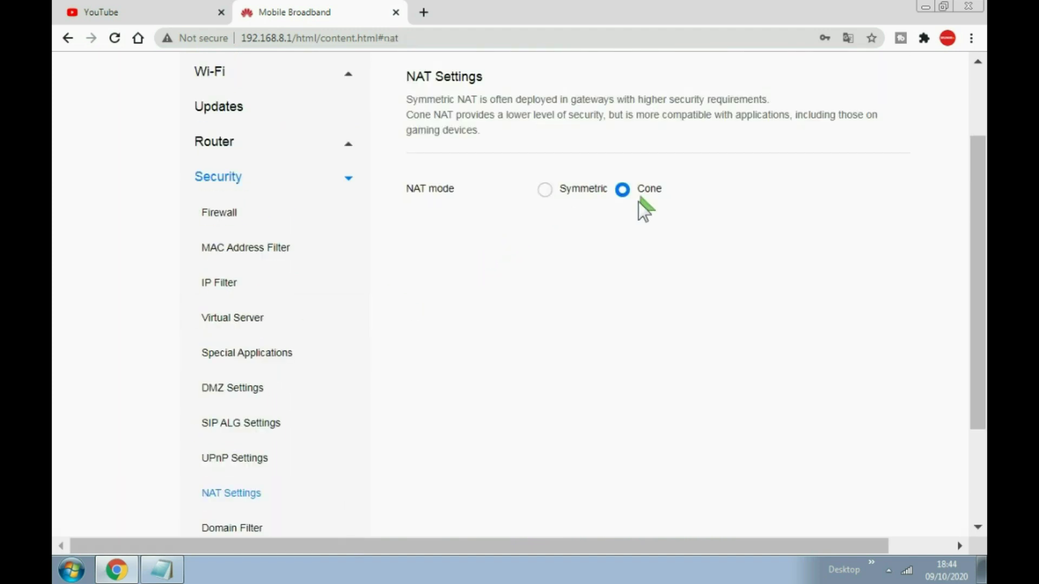
# Scroll through B535-932 Device Information: hardware WL2B535M, software 10.0.3.1(H195SP10C983)
pyautogui.scroll(-4, 444, 287)
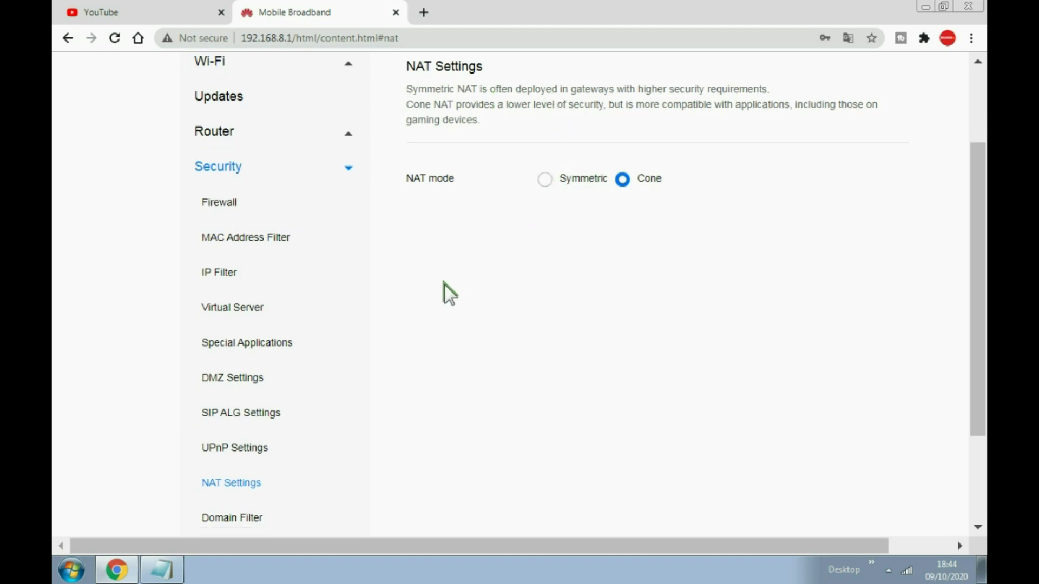
pyautogui.click(266, 421)
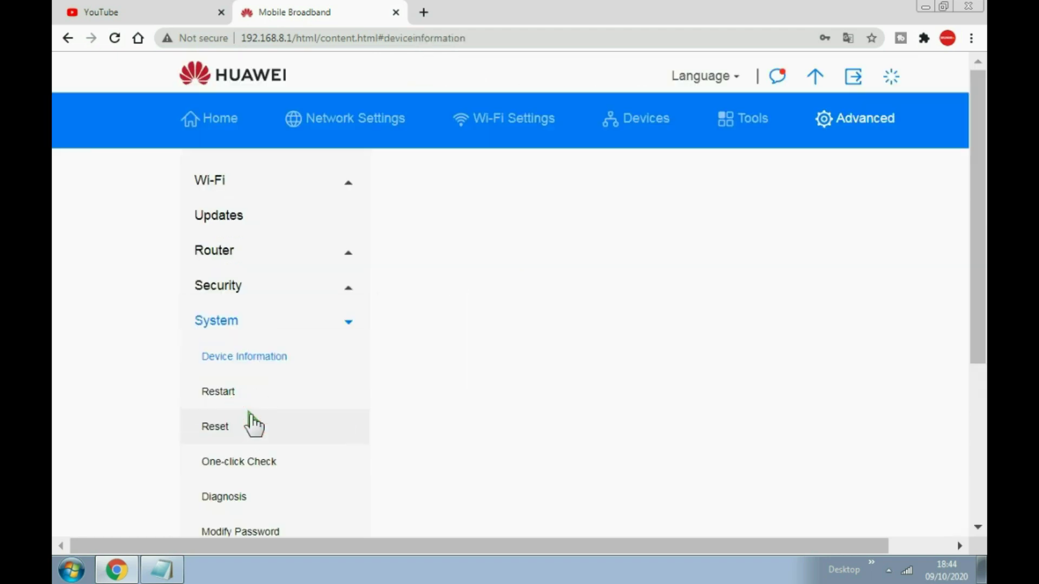
pyautogui.scroll(-10, 355, 341)
pyautogui.scroll(6, 361, 324)
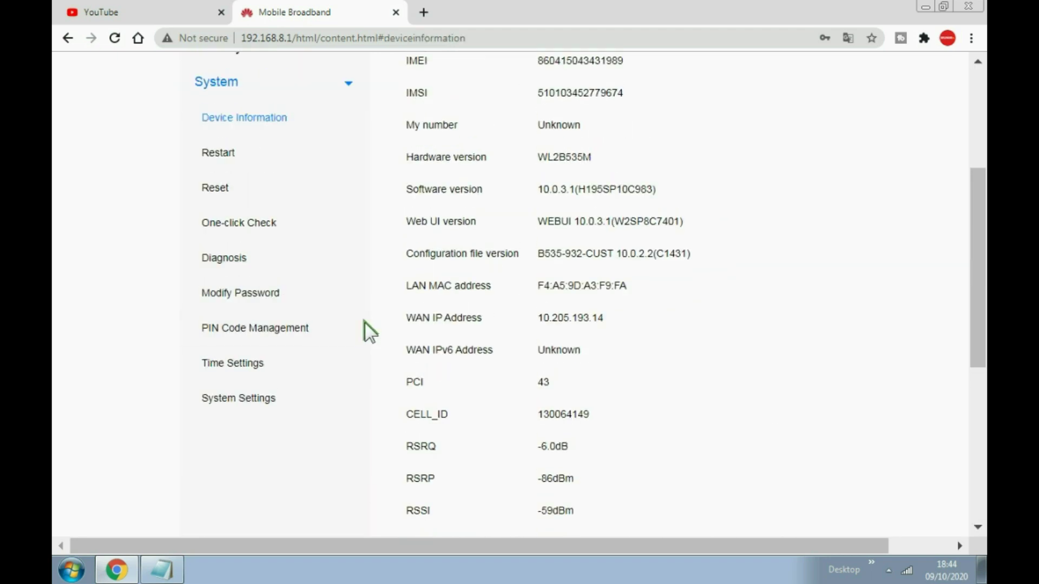
pyautogui.scroll(-3, 366, 325)
pyautogui.scroll(5, 336, 259)
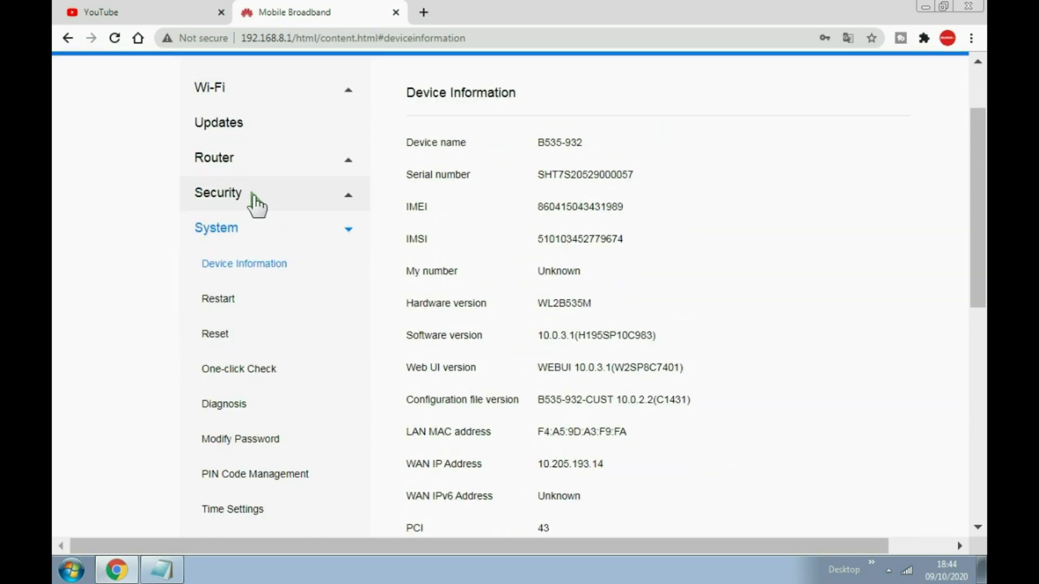
# View Security's Domain Filter page, then follow its notice link to the Firewall page with only the firewall ticked
pyautogui.click(246, 196)
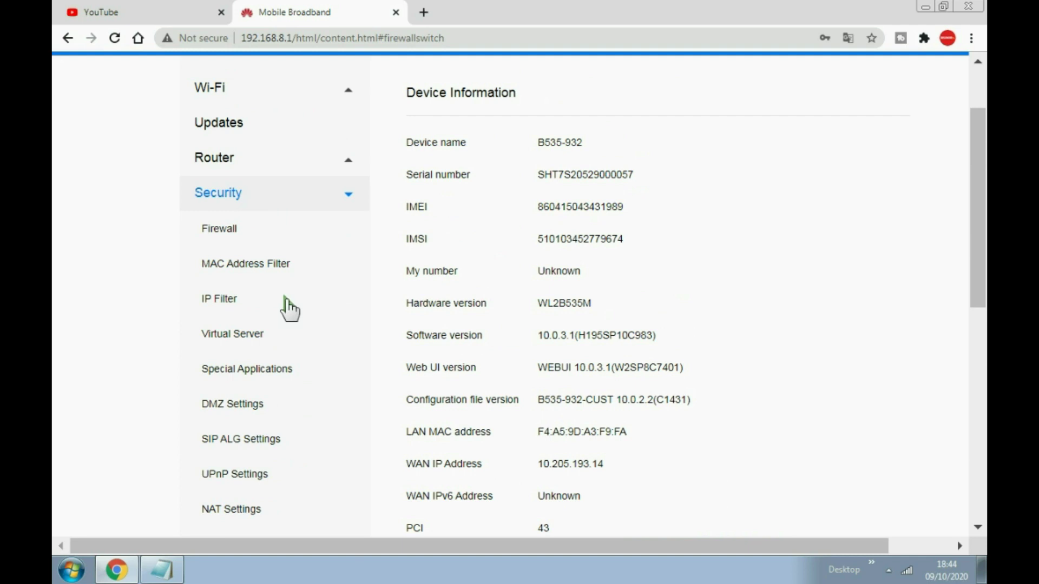
pyautogui.scroll(-2, 976, 270)
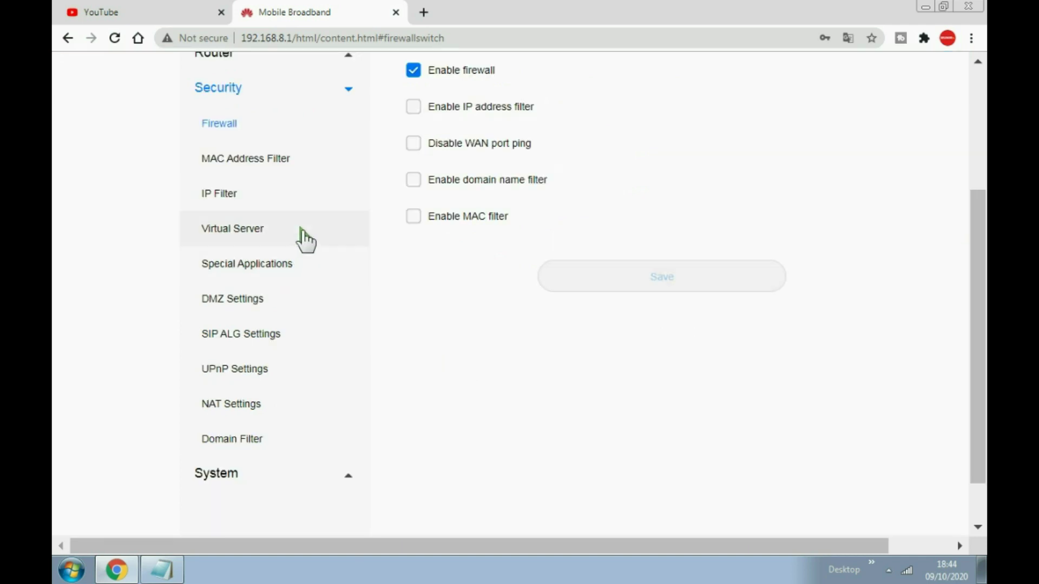
pyautogui.click(245, 441)
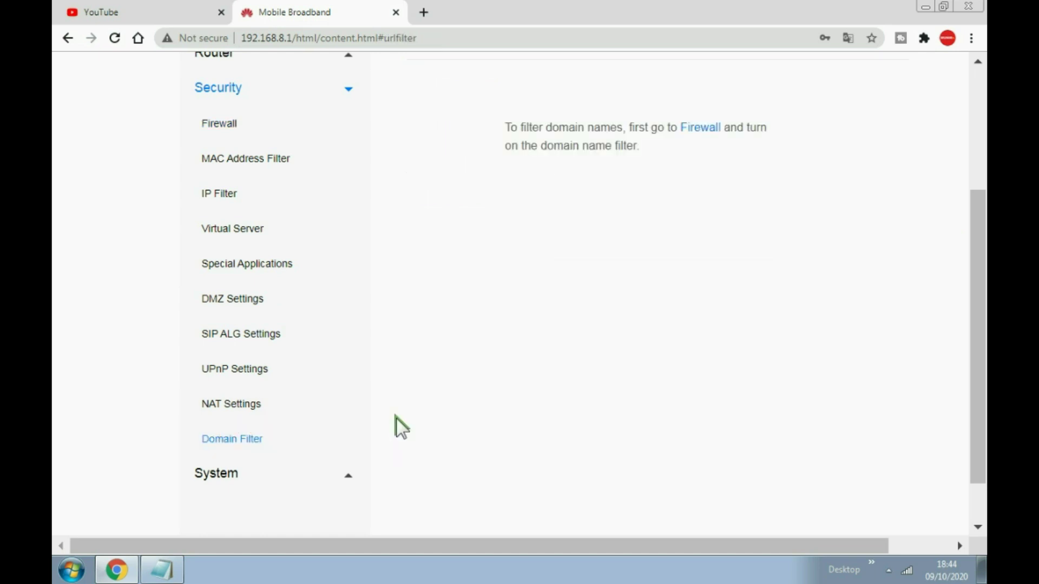
pyautogui.scroll(3, 523, 286)
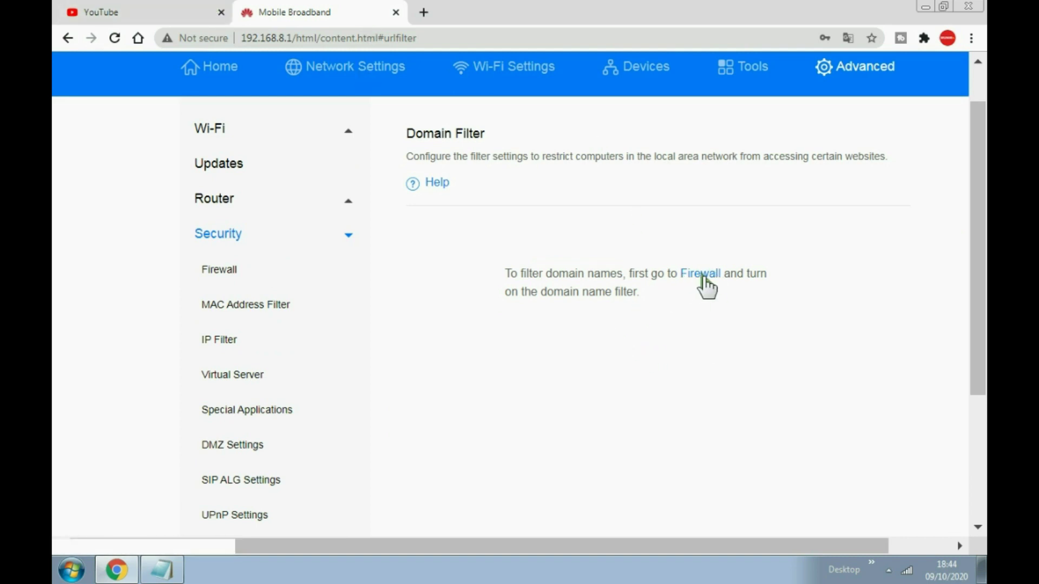
pyautogui.click(704, 276)
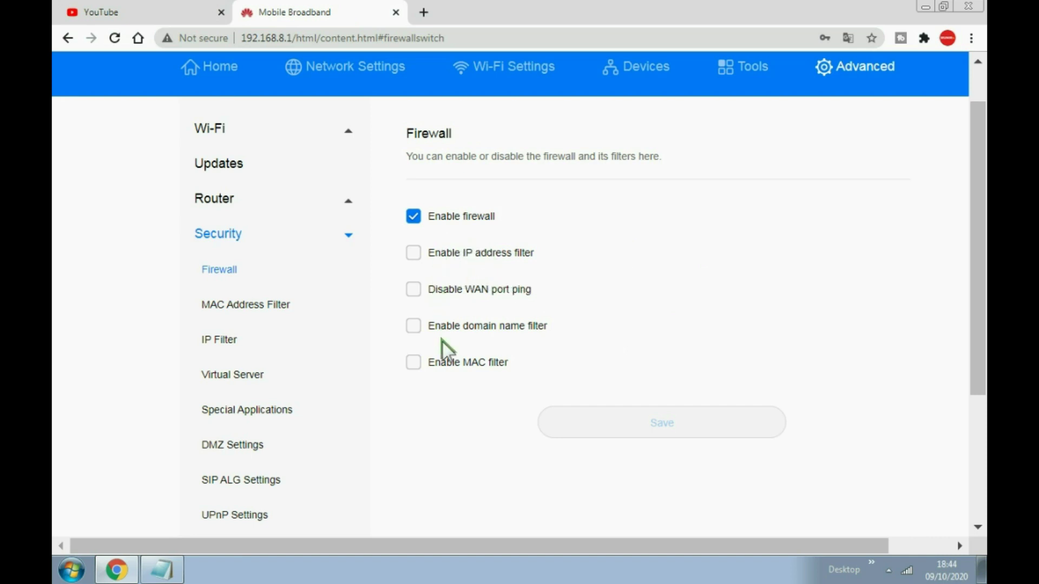
pyautogui.scroll(-4, 391, 368)
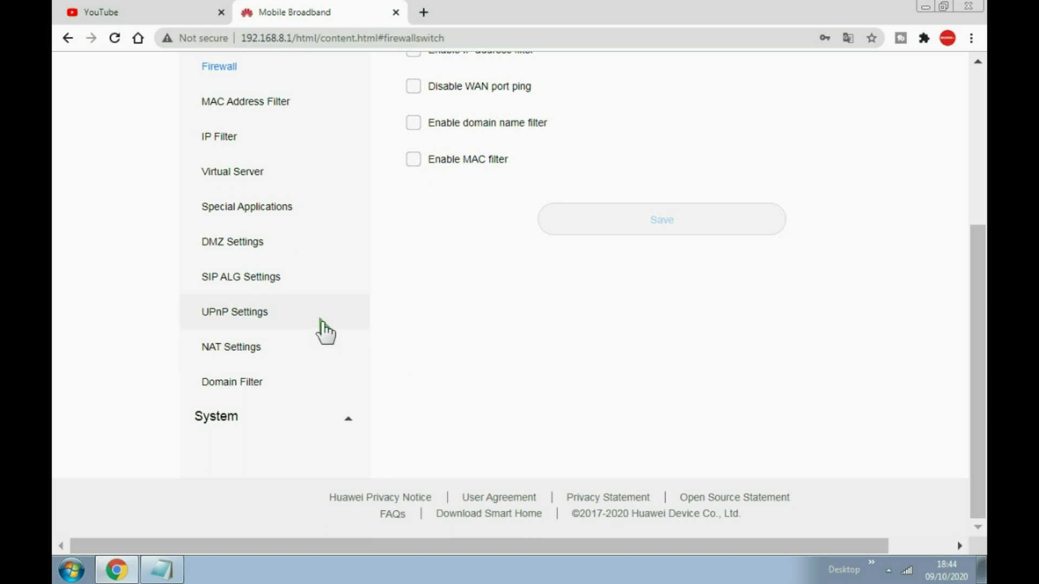
# Return to System Device Information and highlight 932 in the device name
pyautogui.click(227, 416)
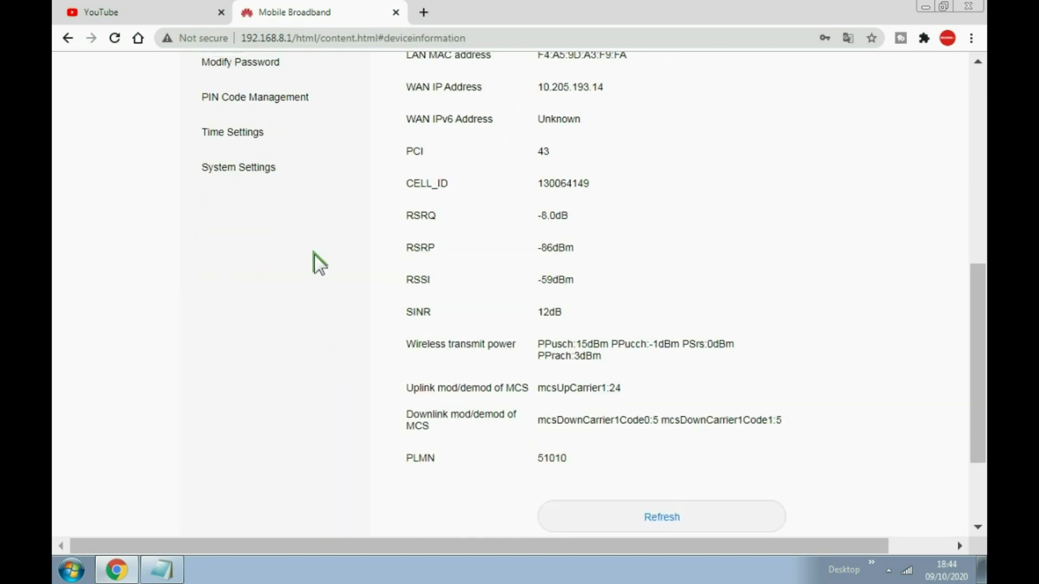
pyautogui.scroll(4, 313, 254)
pyautogui.scroll(1, 314, 255)
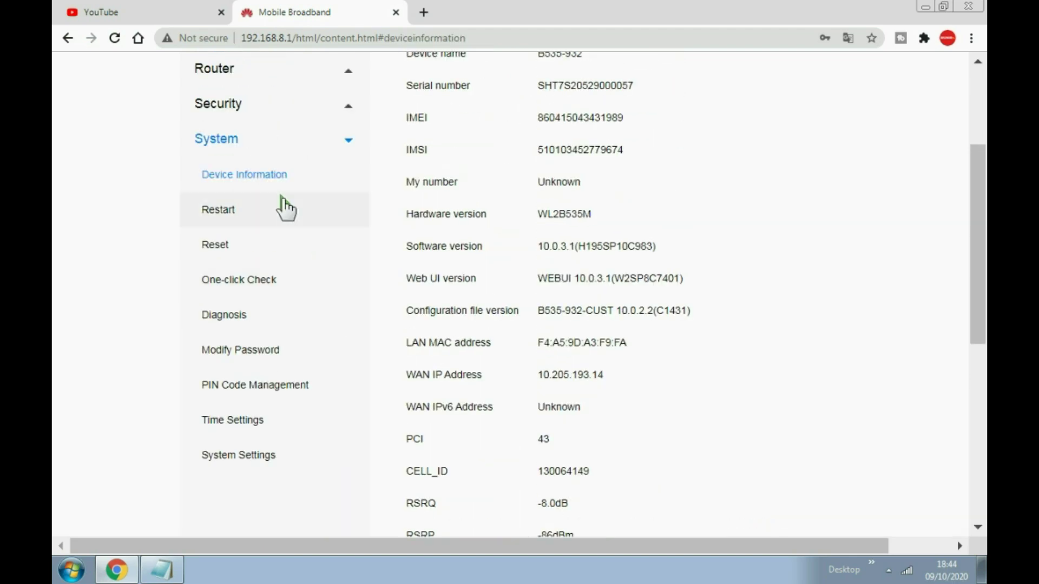
pyautogui.scroll(1, 282, 207)
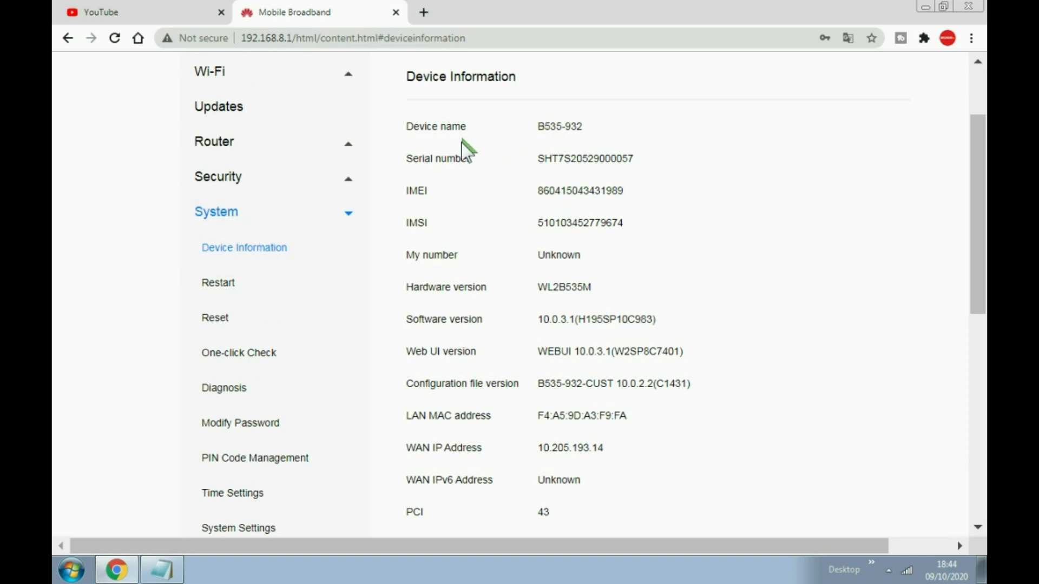
pyautogui.doubleClick(568, 130)
# Point out the signal readings RSRQ -8.0dB and SINR 12dB
pyautogui.scroll(-3, 595, 276)
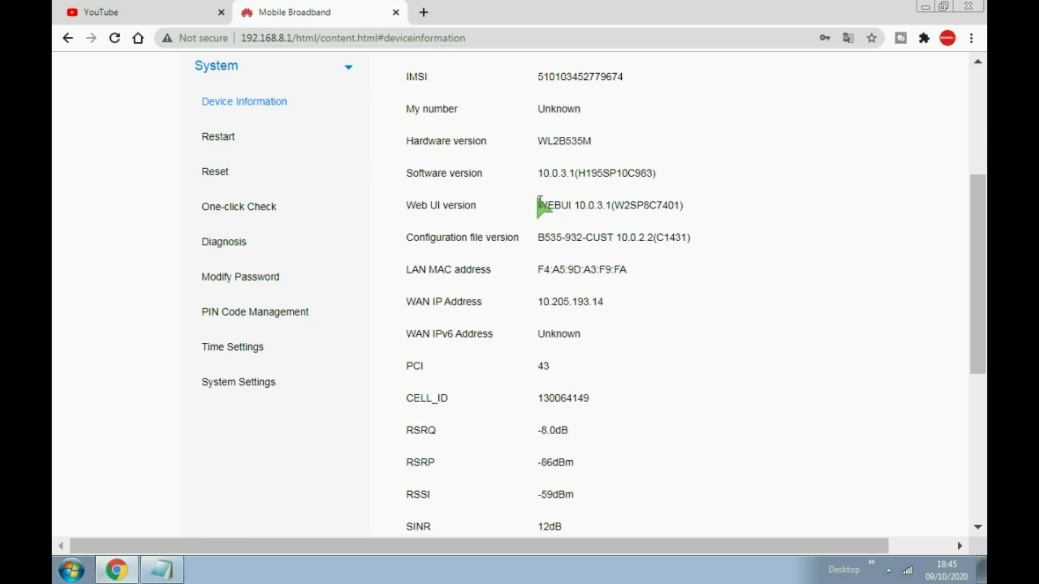
pyautogui.scroll(-3, 560, 245)
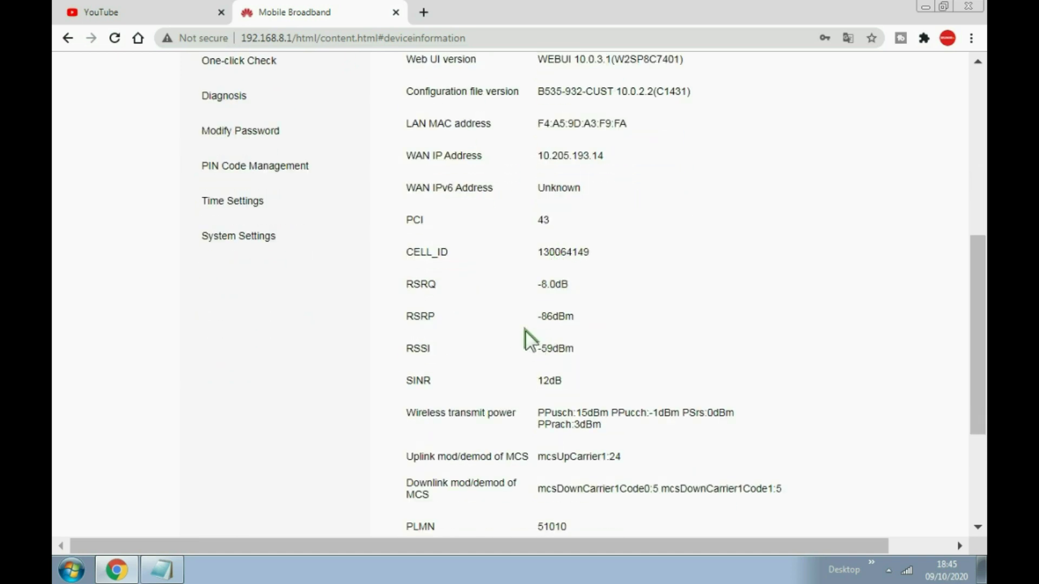
pyautogui.click(539, 288)
pyautogui.moveTo(538, 384); pyautogui.dragTo(562, 381)
pyautogui.scroll(-4, 579, 369)
pyautogui.scroll(1, 582, 376)
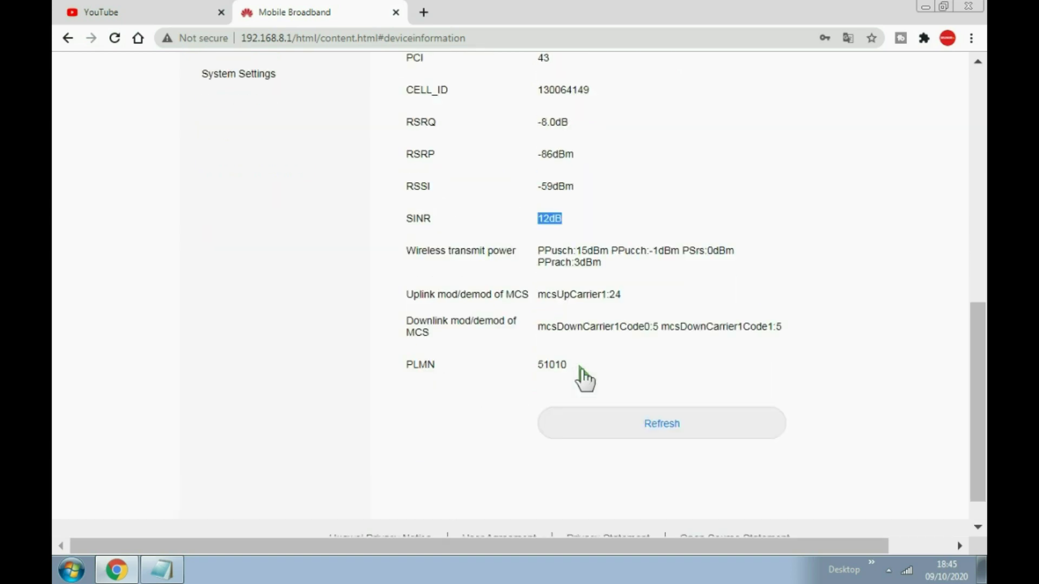
pyautogui.scroll(6, 578, 357)
pyautogui.scroll(-1, 577, 342)
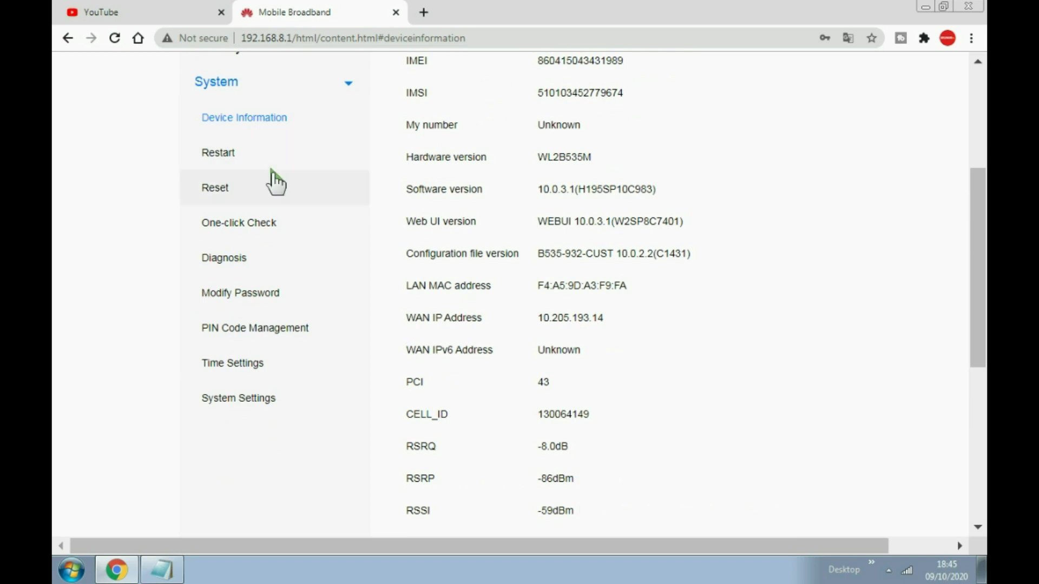
# Run System's One-click Check; the mobile data connection is reported as Normal
pyautogui.click(254, 224)
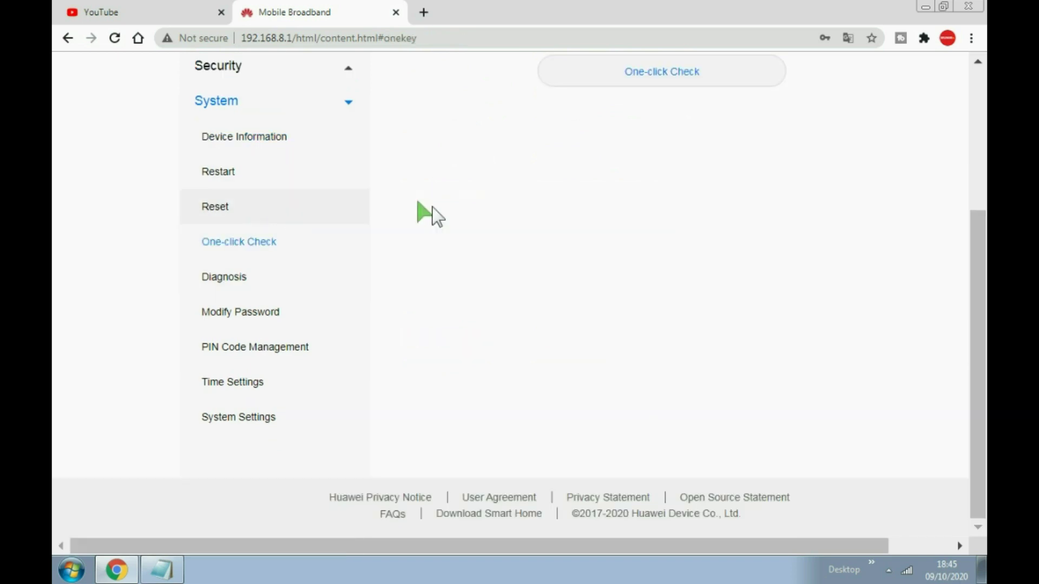
pyautogui.scroll(3, 678, 120)
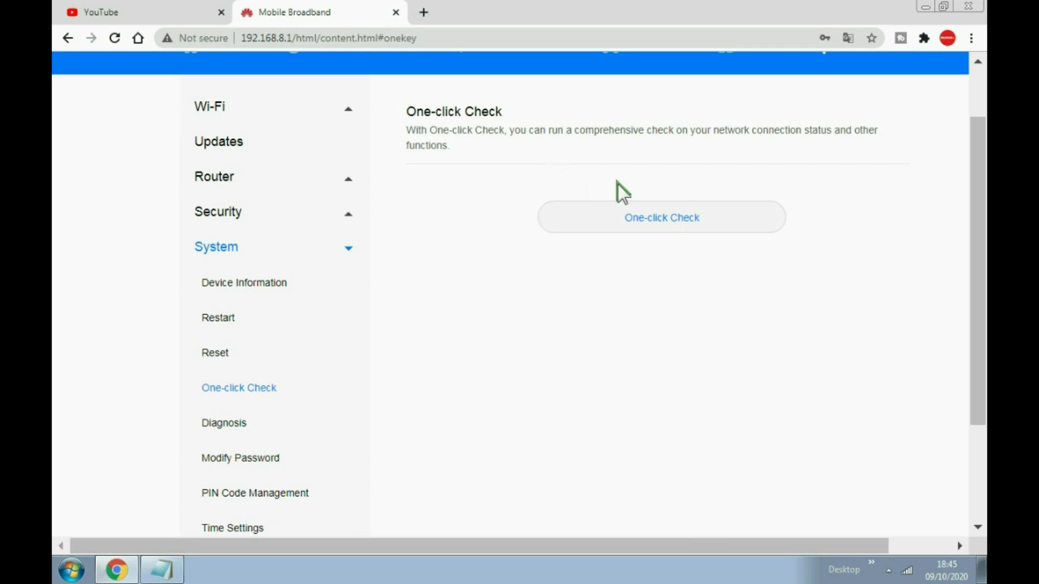
pyautogui.click(664, 222)
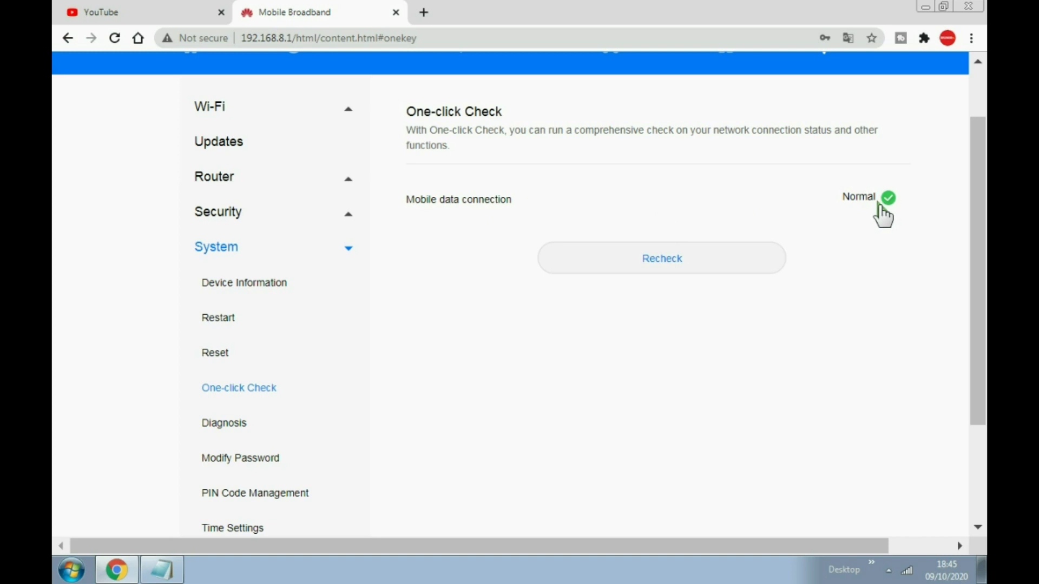
pyautogui.scroll(-3, 429, 276)
pyautogui.scroll(3, 654, 214)
pyautogui.scroll(-3, 492, 225)
# Open System Modify Password and leave the current, new and confirm password fields empty, dismissing saved-password suggestions
pyautogui.click(262, 313)
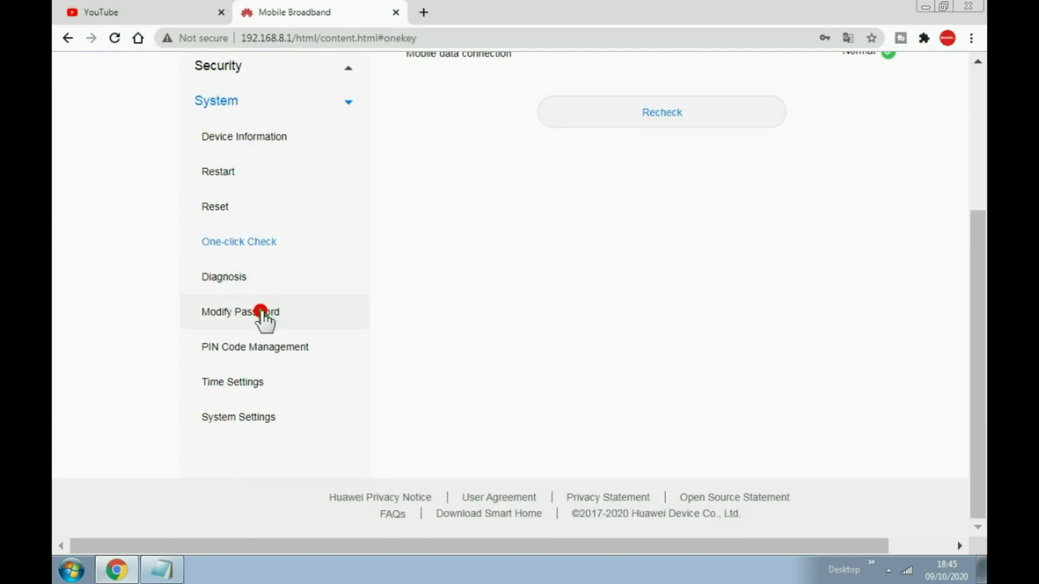
pyautogui.scroll(3, 431, 248)
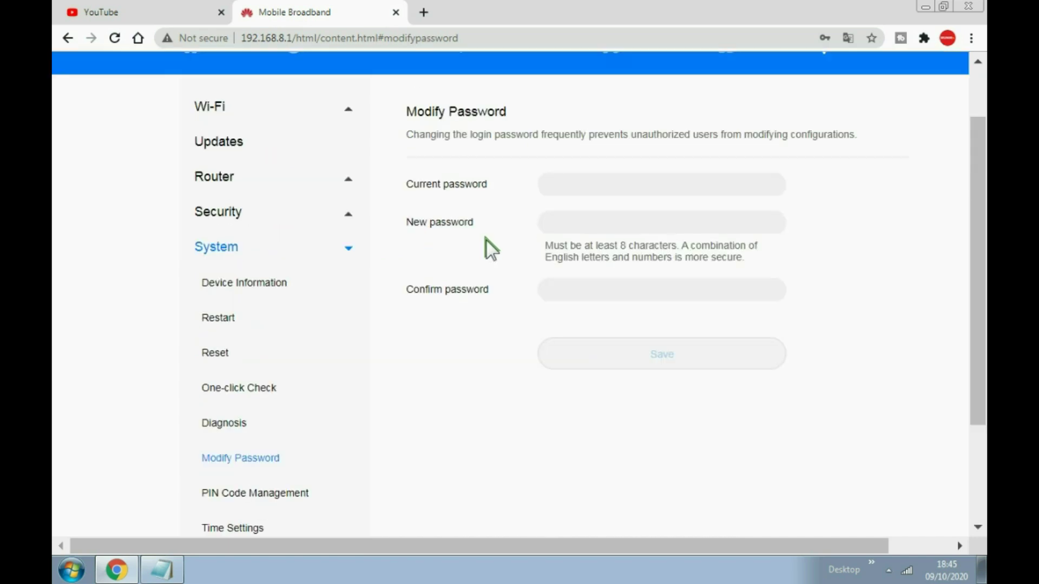
pyautogui.click(553, 185)
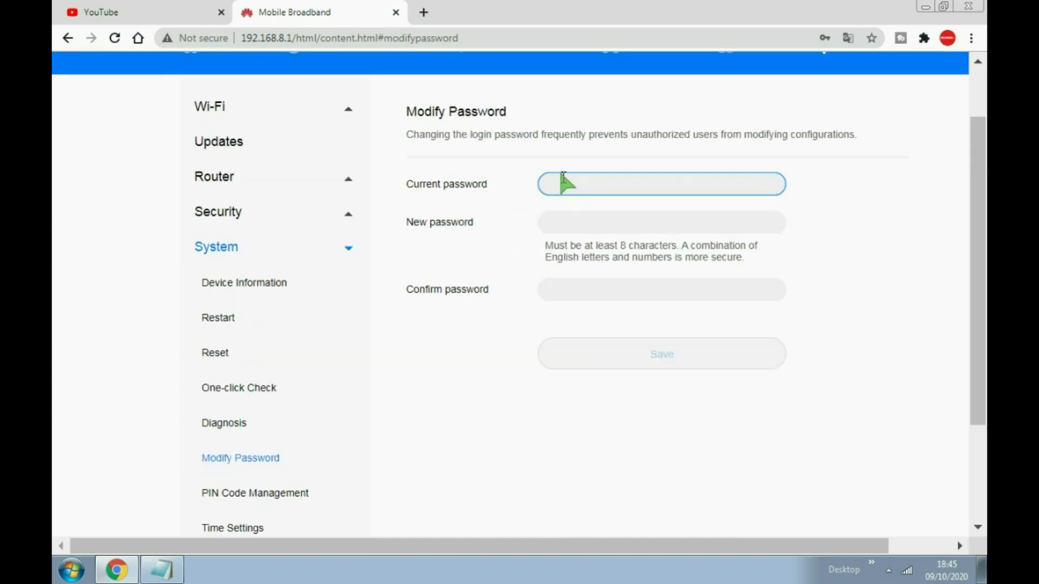
pyautogui.click(563, 184)
pyautogui.click(525, 215)
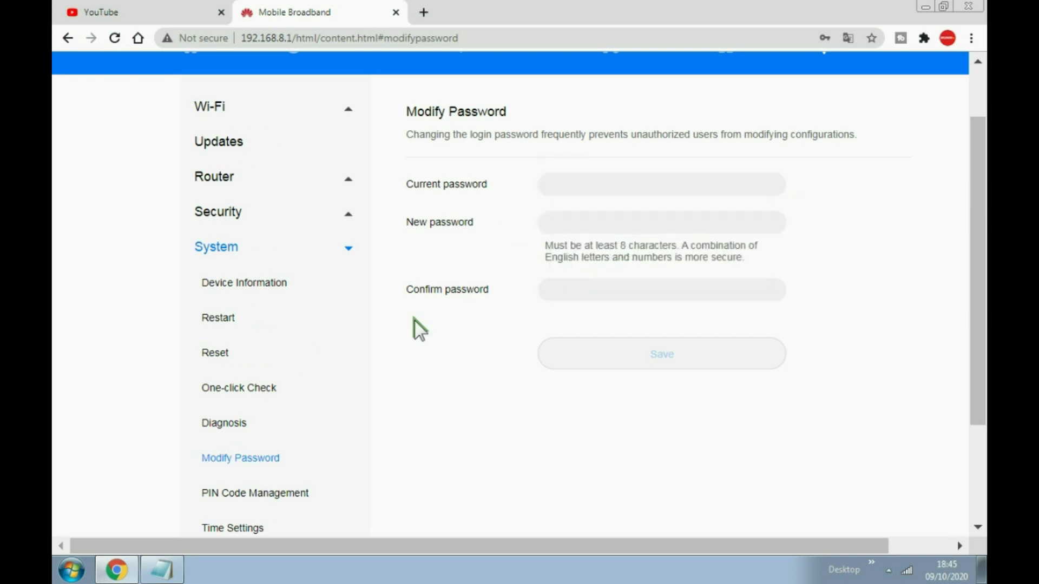
pyautogui.scroll(-3, 413, 319)
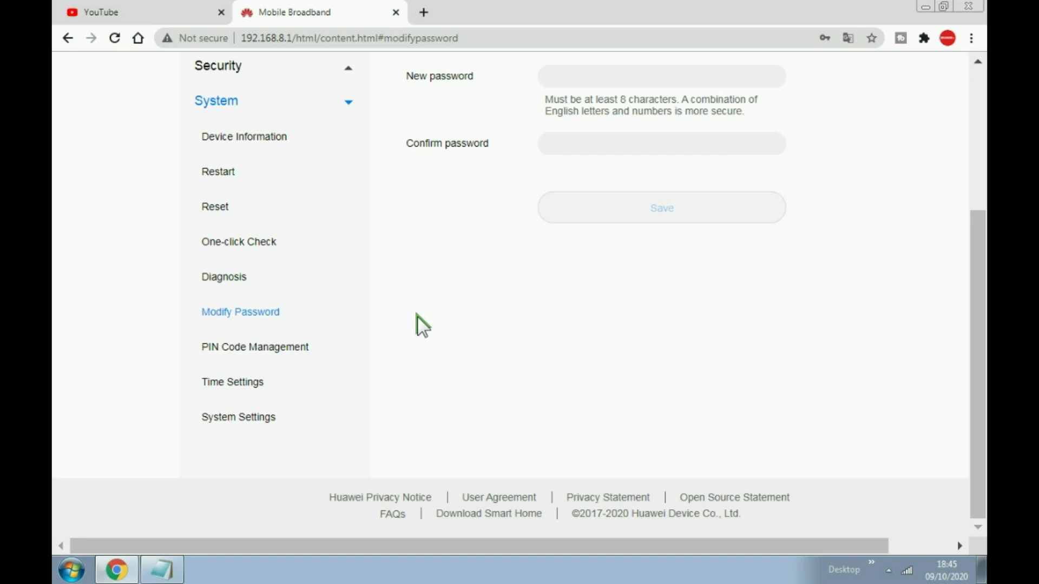
pyautogui.scroll(4, 417, 316)
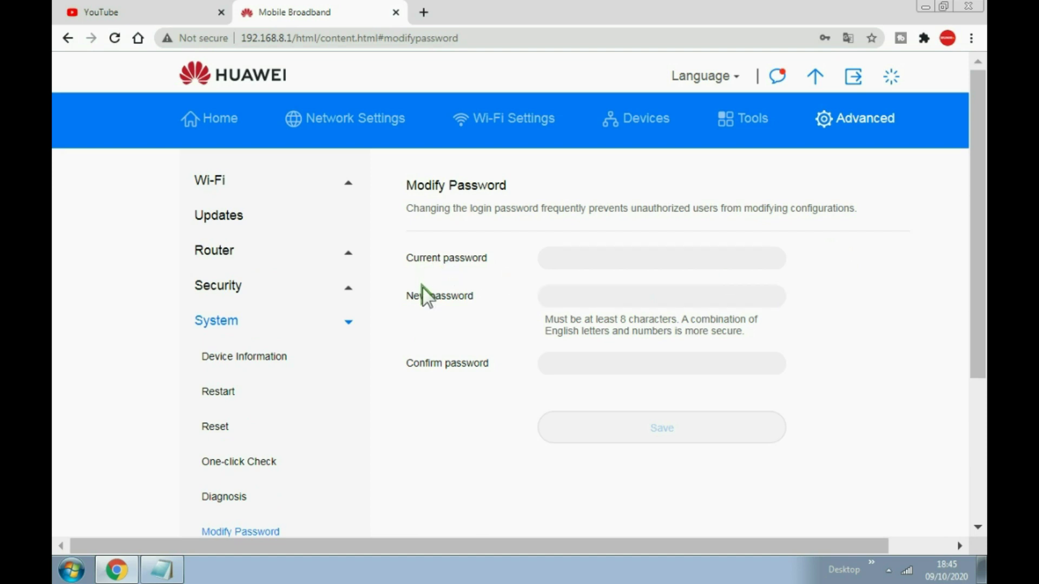
pyautogui.scroll(-3, 423, 287)
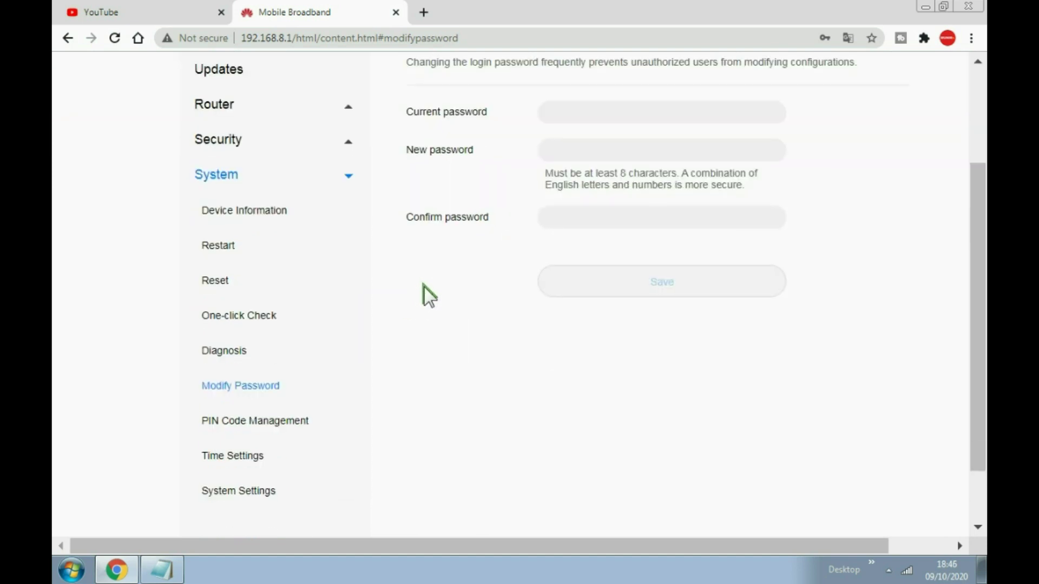
pyautogui.scroll(3, 424, 287)
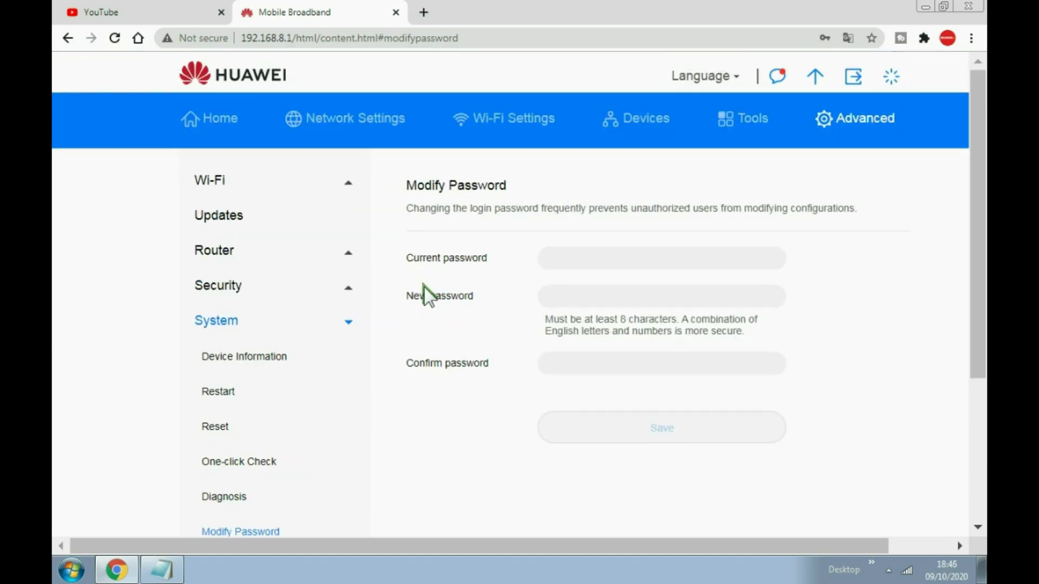